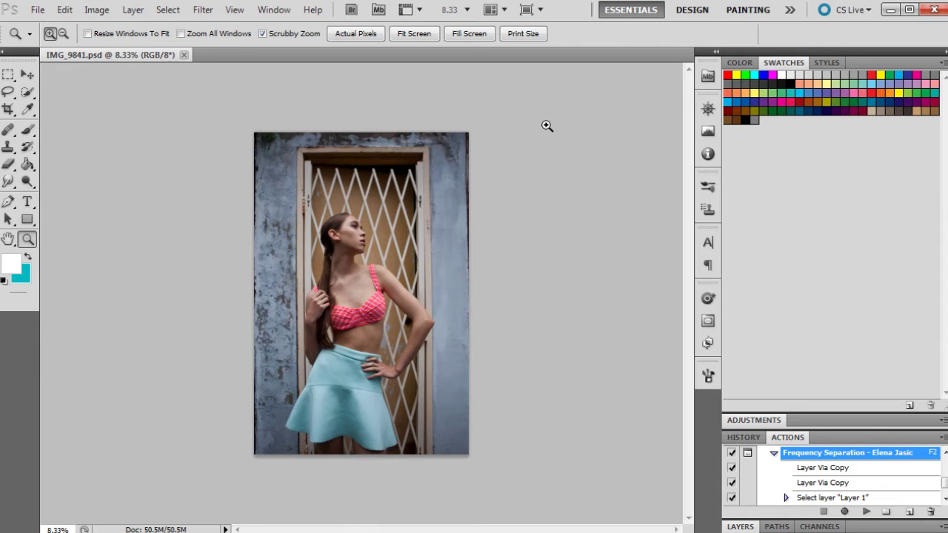
Expand the Layers panel to show IMG_9841.psd's single Background layer.
left_click(740, 527)
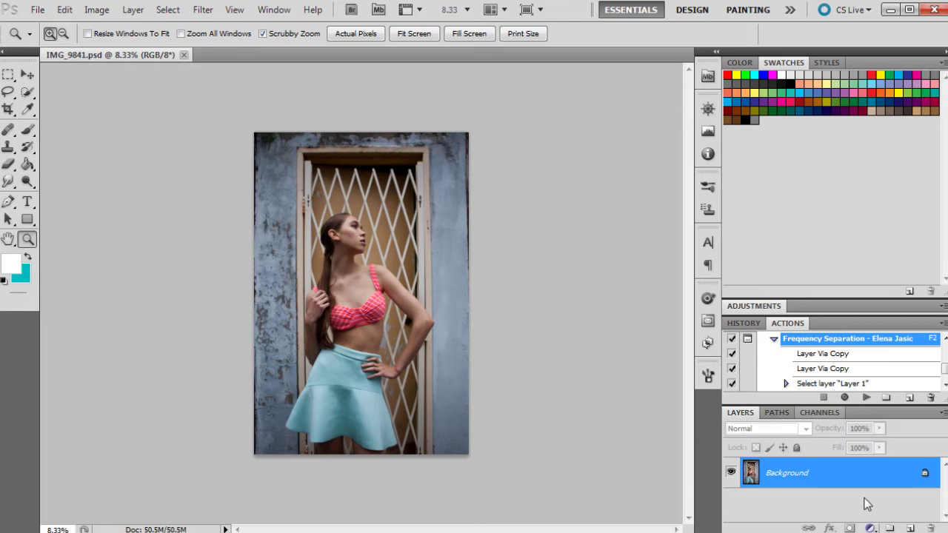
Add a Solid Color fill layer in dark purple, about 351b3b.
left_click(870, 528)
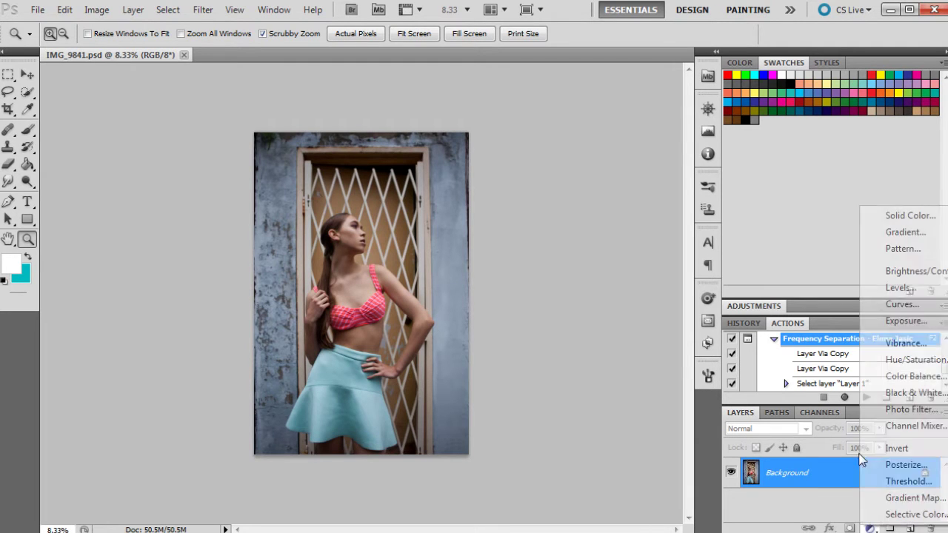
left_click(898, 215)
left_click(729, 305)
left_click_drag(827, 217, 810, 211)
mouse_move(739, 276)
left_mouse_down()
mouse_move(716, 312)
mouse_move(742, 316)
mouse_move(717, 317)
left_mouse_up()
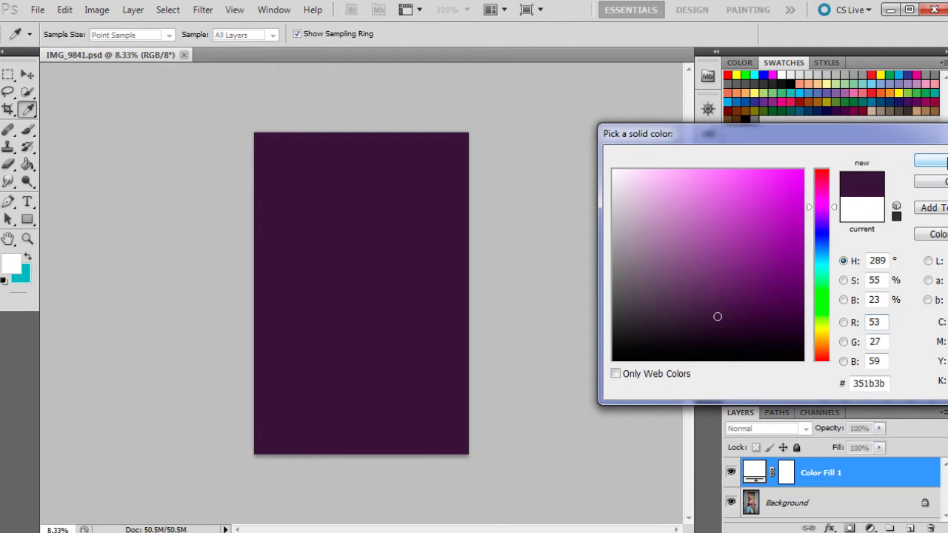
left_click(929, 160)
key("z")
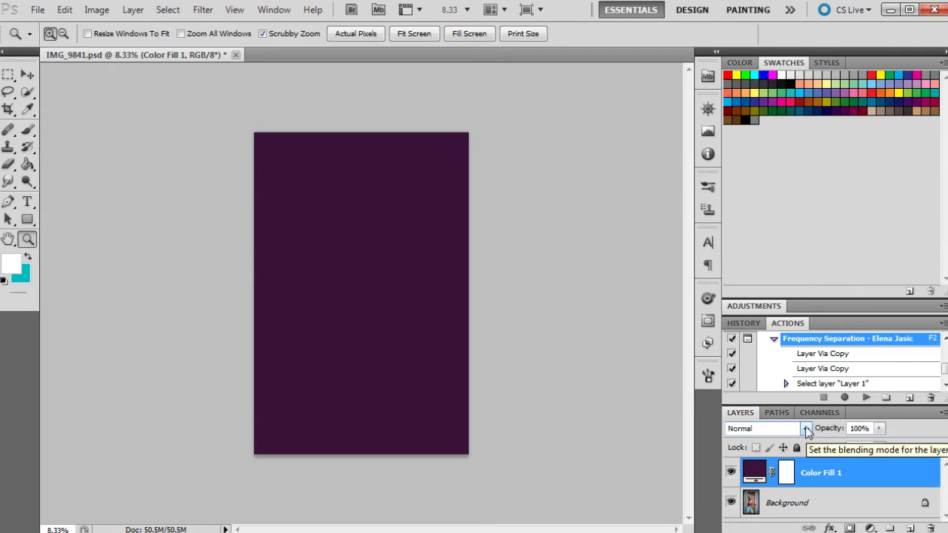
left_click(805, 429)
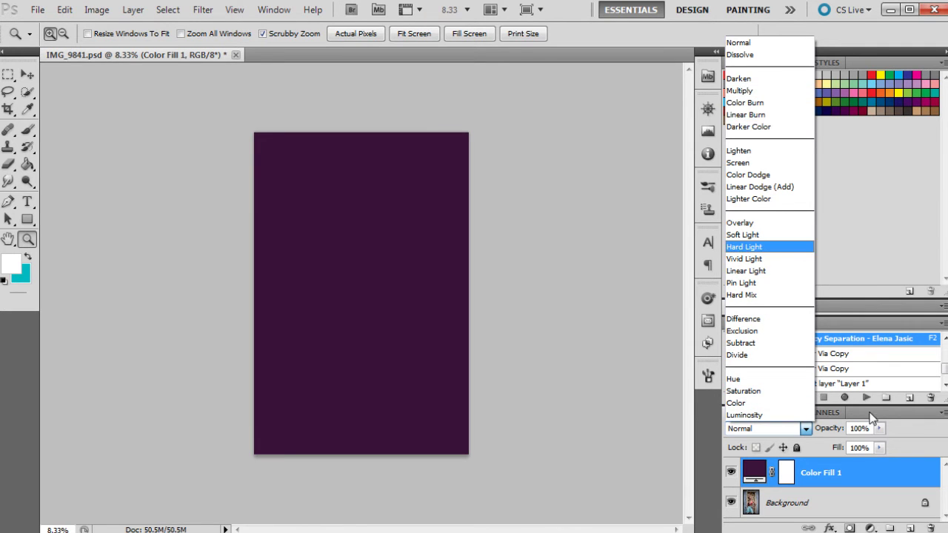
left_click(880, 435)
left_click(806, 429)
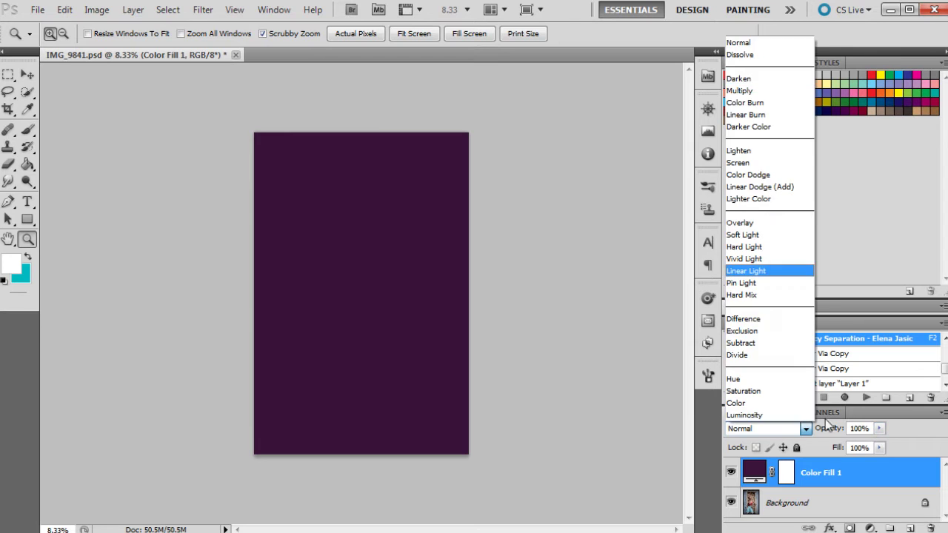
left_click(852, 480)
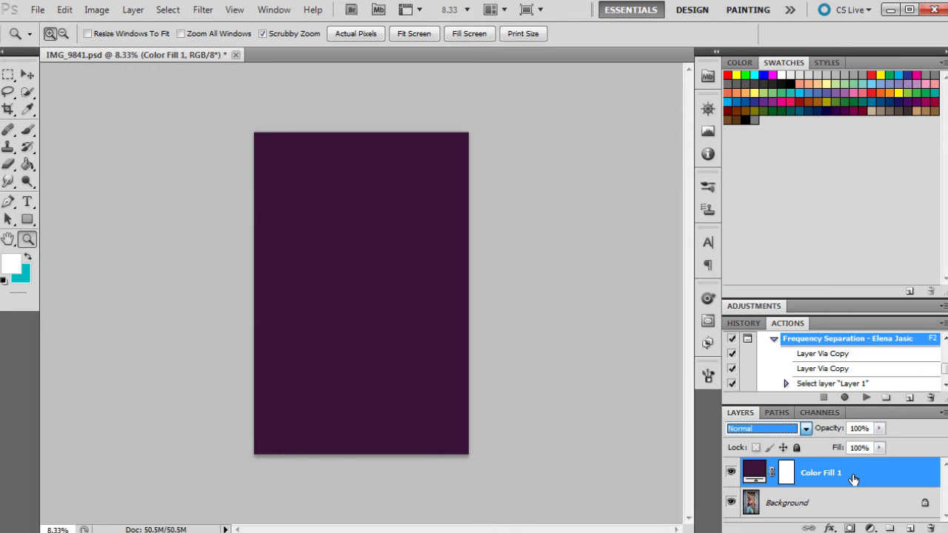
Set Color Fill 1 to Darken blend mode at 15% opacity.
left_click(804, 428)
left_click(761, 78)
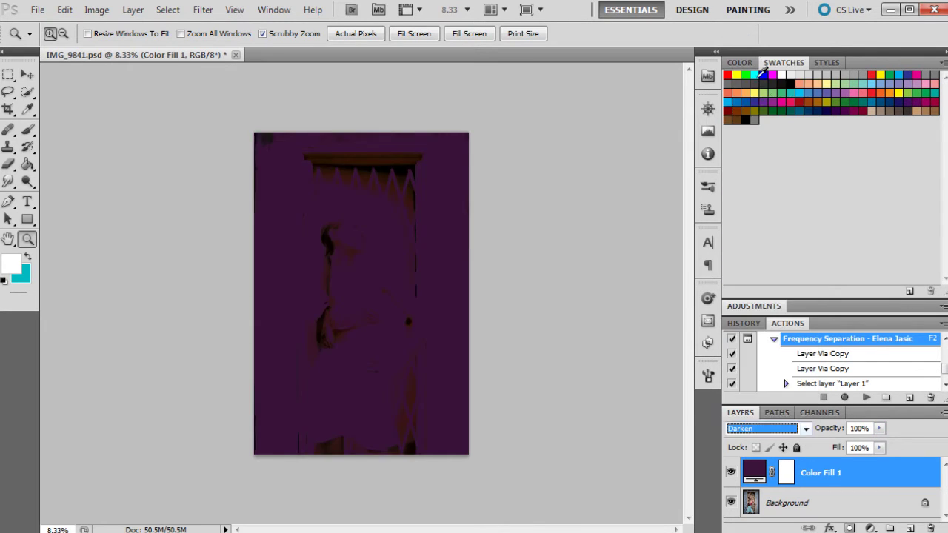
left_click(879, 429)
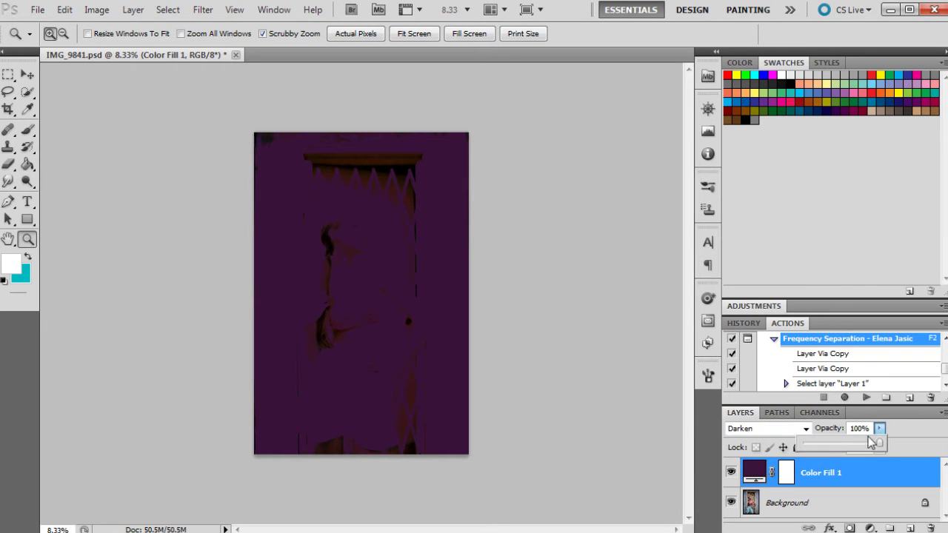
left_click(820, 447)
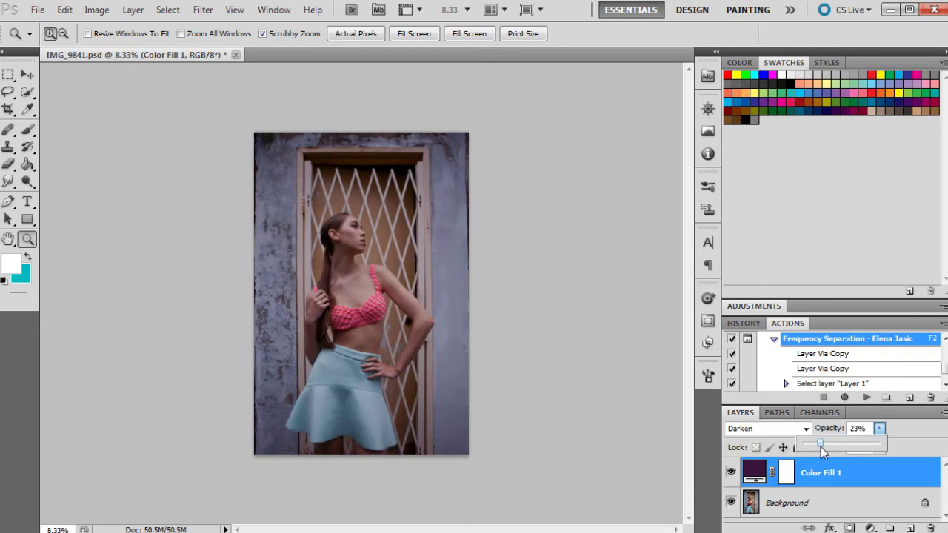
left_click_drag(820, 446, 884, 444)
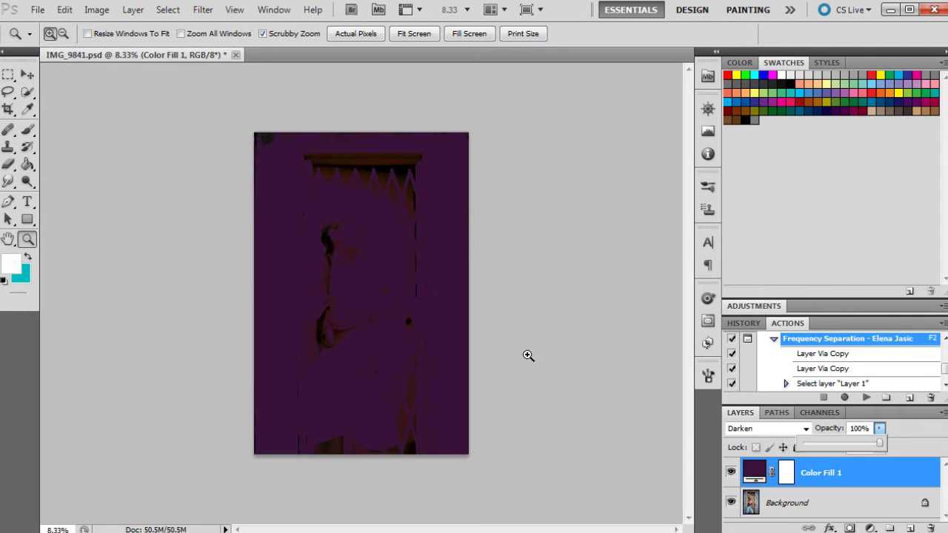
left_click(814, 445)
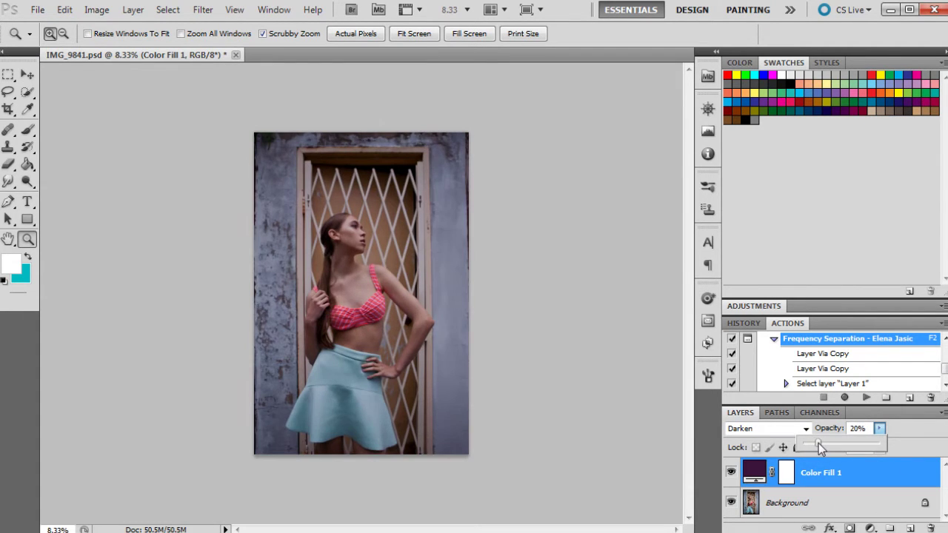
left_click_drag(818, 442, 815, 443)
Toggle Color Fill 1's visibility to compare the tint with the original photo.
left_click(731, 472)
left_click(730, 473)
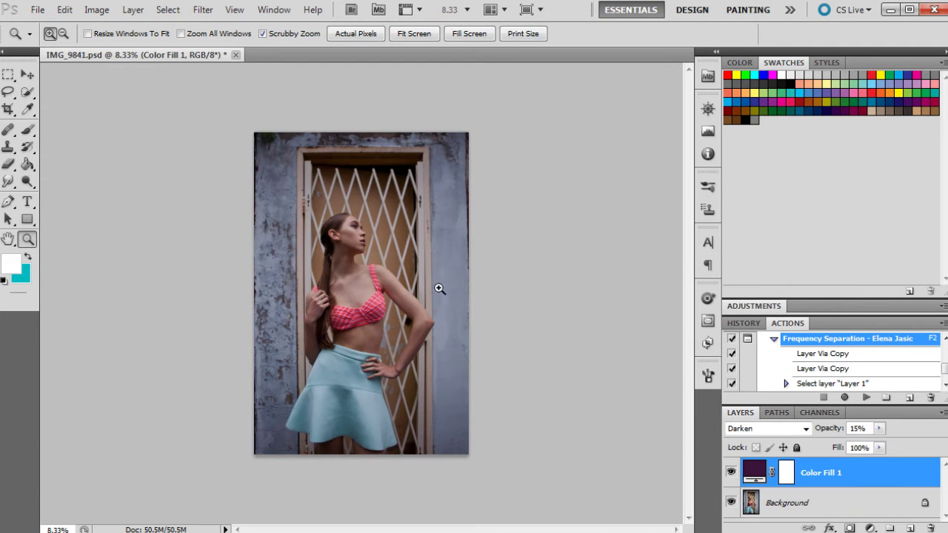
left_click(730, 473)
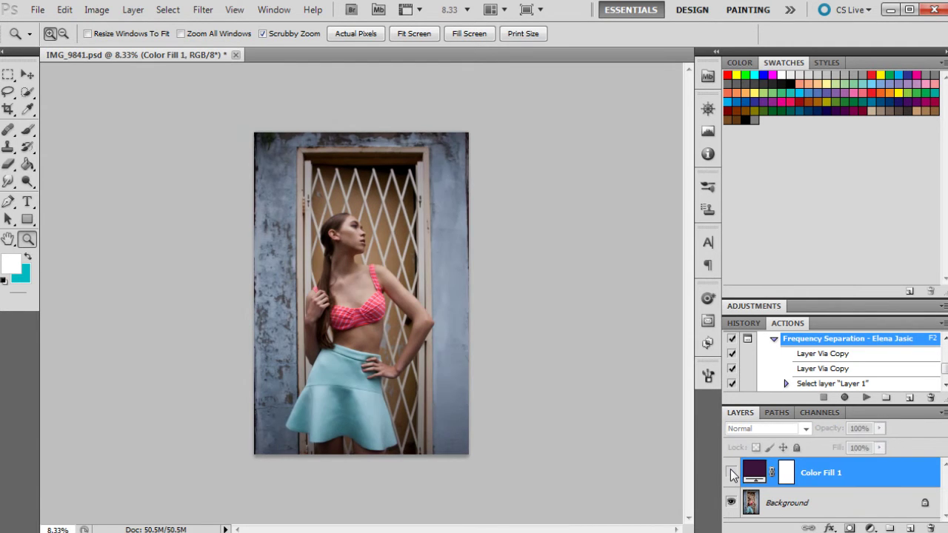
left_click(731, 472)
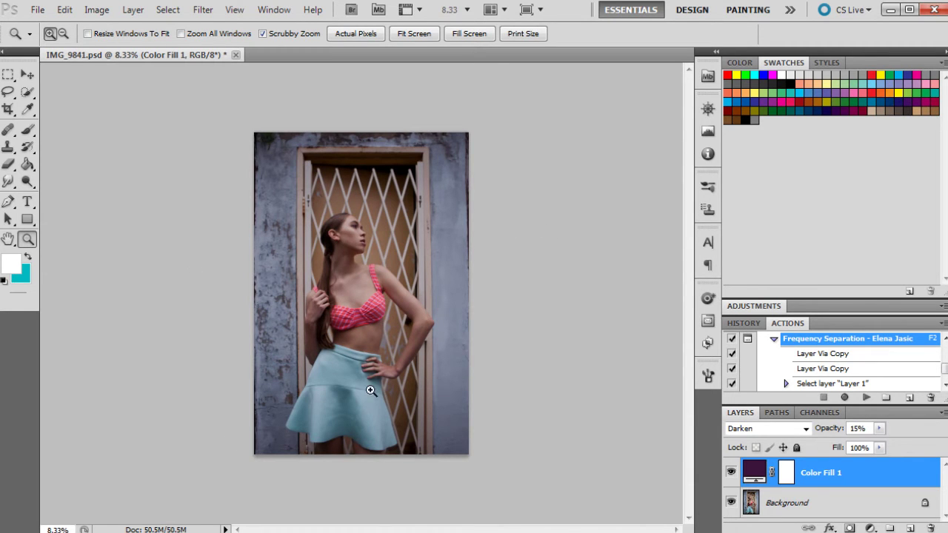
Add a Curves adjustment layer with shadow, midtone and highlight points forming a rough S-curve.
left_click(870, 528)
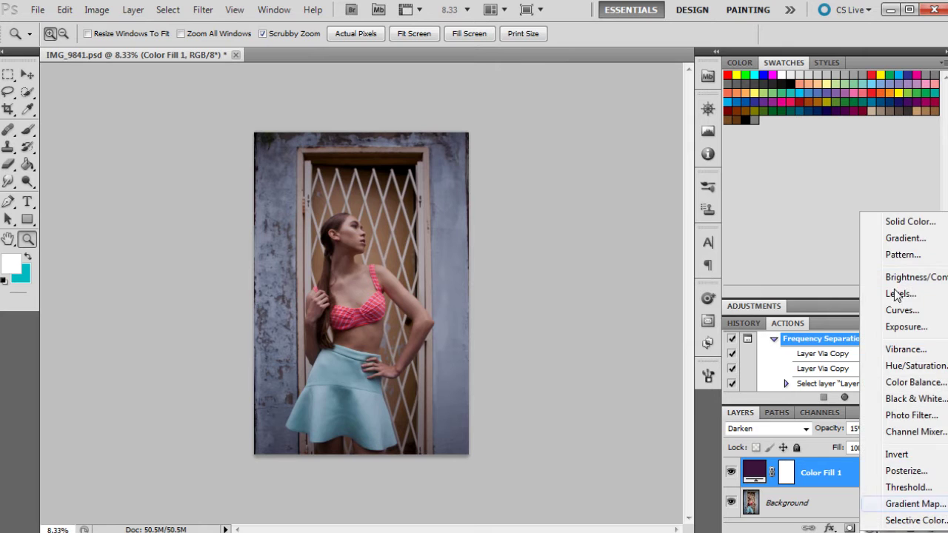
left_click(901, 310)
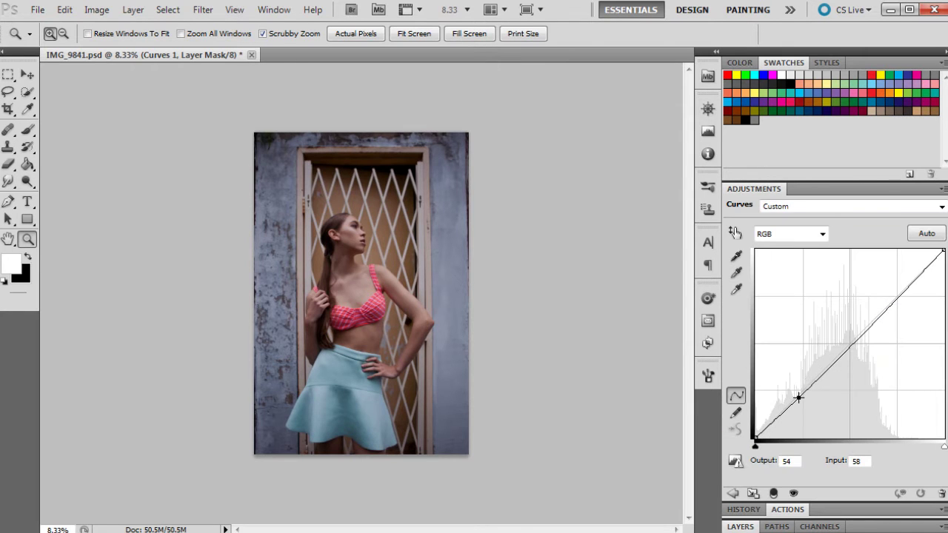
left_click_drag(798, 398, 804, 396)
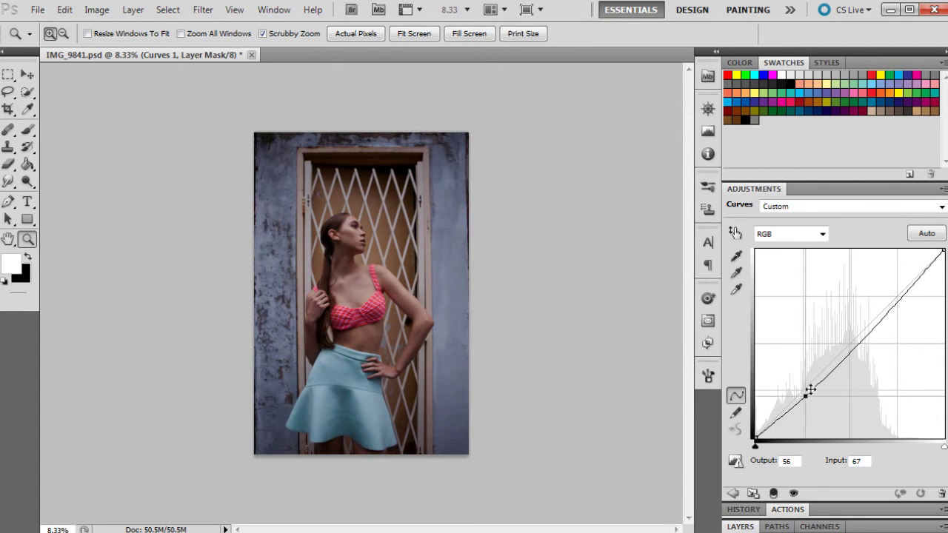
left_click_drag(890, 302, 909, 282)
left_click_drag(842, 354, 847, 352)
mouse_move(804, 397)
left_mouse_down()
mouse_move(793, 409)
mouse_move(815, 386)
mouse_move(790, 410)
left_mouse_up()
left_click(812, 393)
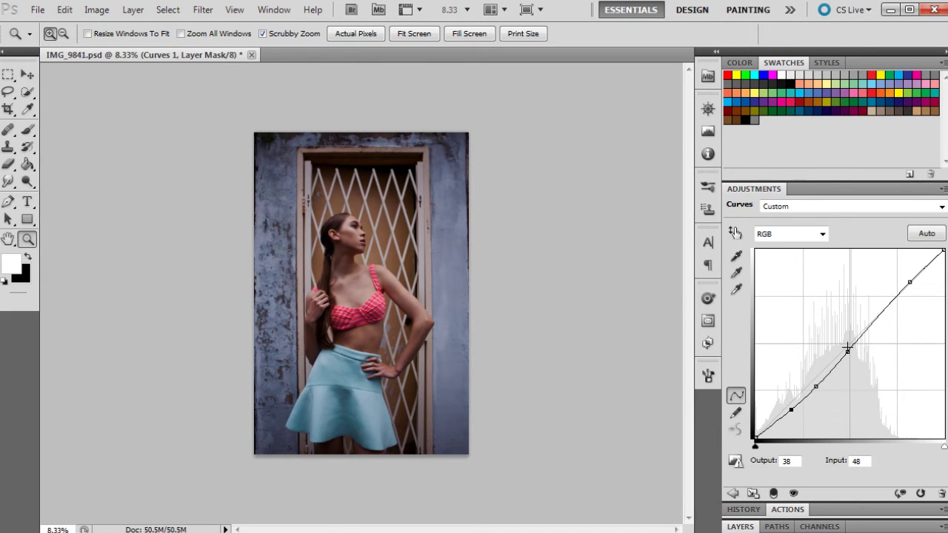
Refine the curve, raising highlights to output 226 and lifting the black point slightly.
left_click(909, 282)
key("Left")
key("Left")
key("Left")
key("Left")
key("Left")
key("Down")
key("Down")
key("Down")
key("Down")
key("Down")
key("Down")
key("Down")
key("Down")
key("Down")
key("Down")
key("Down")
key("Down")
key("Down")
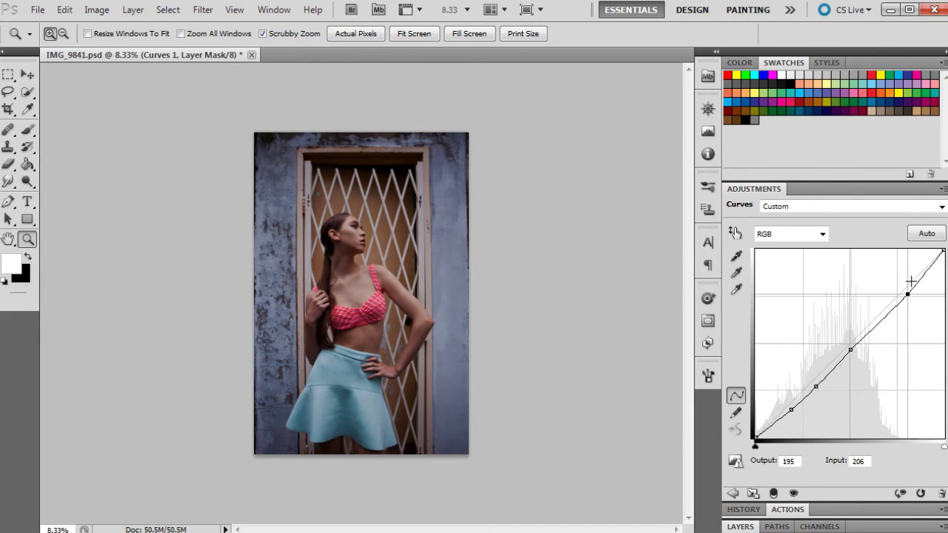
left_click_drag(910, 282, 918, 272)
left_click(850, 346)
left_click_drag(853, 345, 850, 352)
left_click_drag(917, 270, 917, 271)
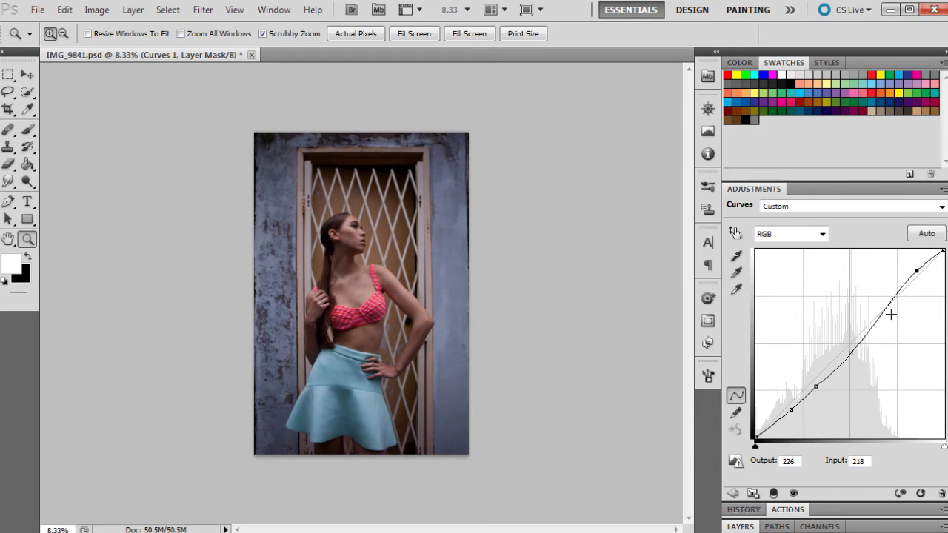
left_click_drag(852, 355, 850, 352)
left_click_drag(755, 436, 755, 437)
left_click(739, 526)
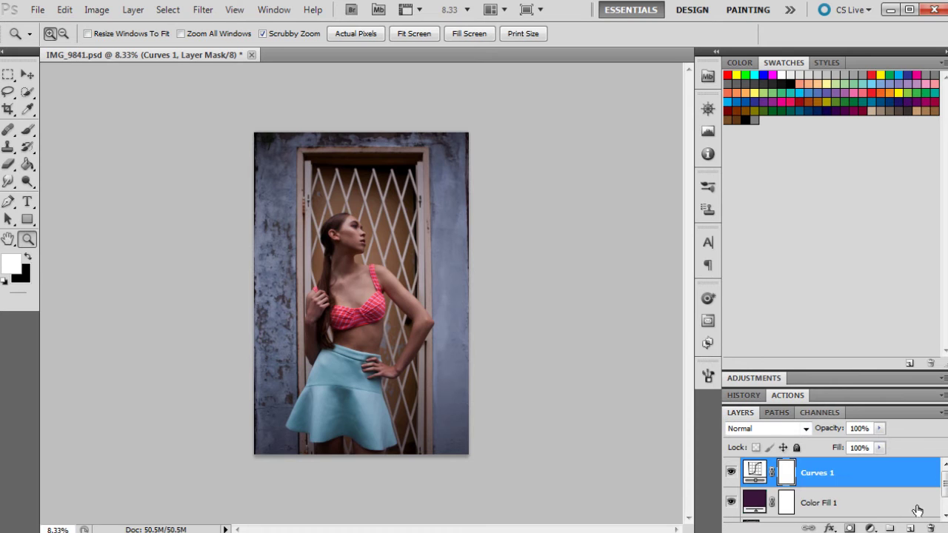
Add a Levels adjustment layer with the white input pulled in to 247.
left_click(869, 527)
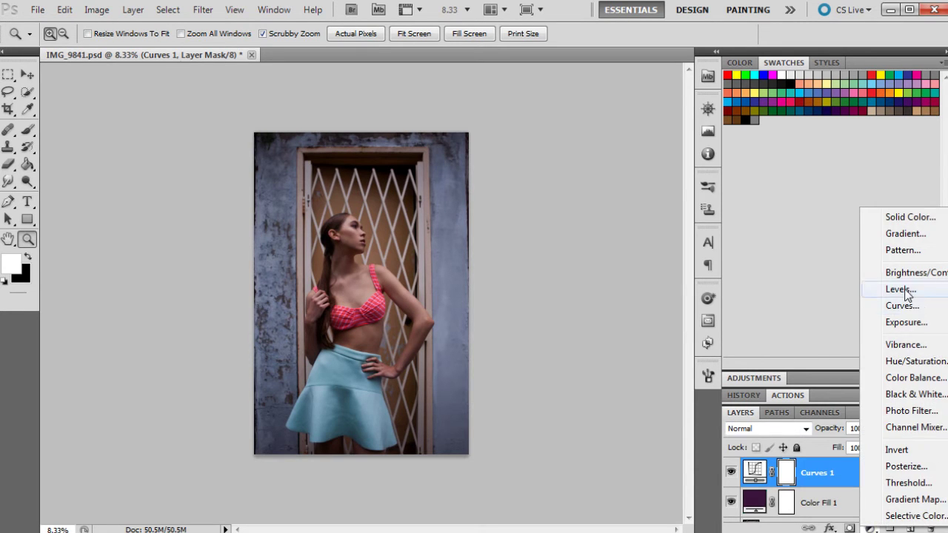
left_click(885, 289)
left_click_drag(940, 324, 940, 328)
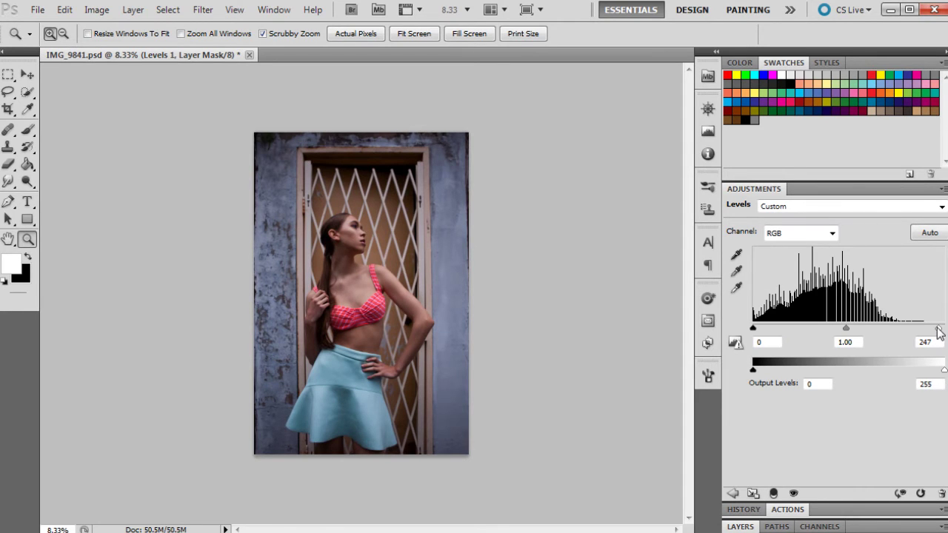
left_click_drag(936, 332, 937, 334)
left_click(749, 527)
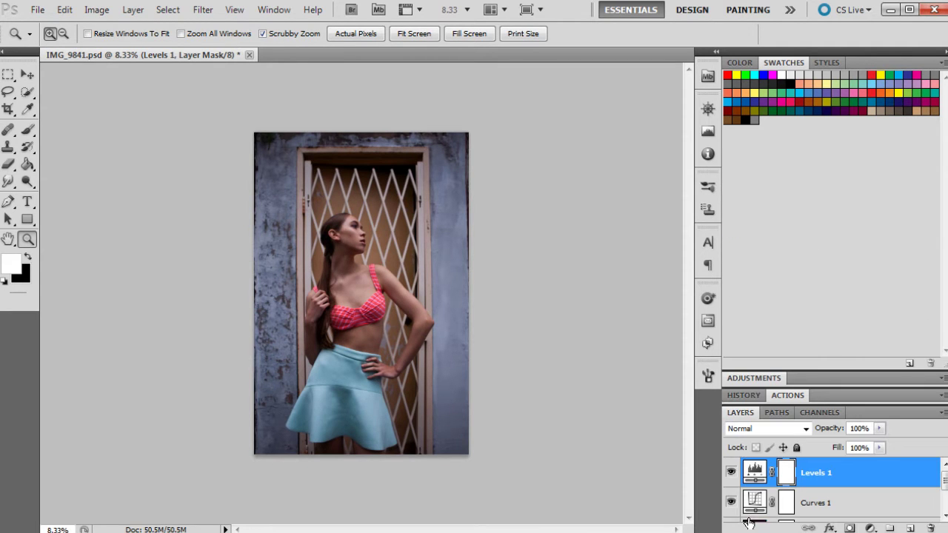
Add a new Solid Color fill layer in dark navy.
left_click(871, 527)
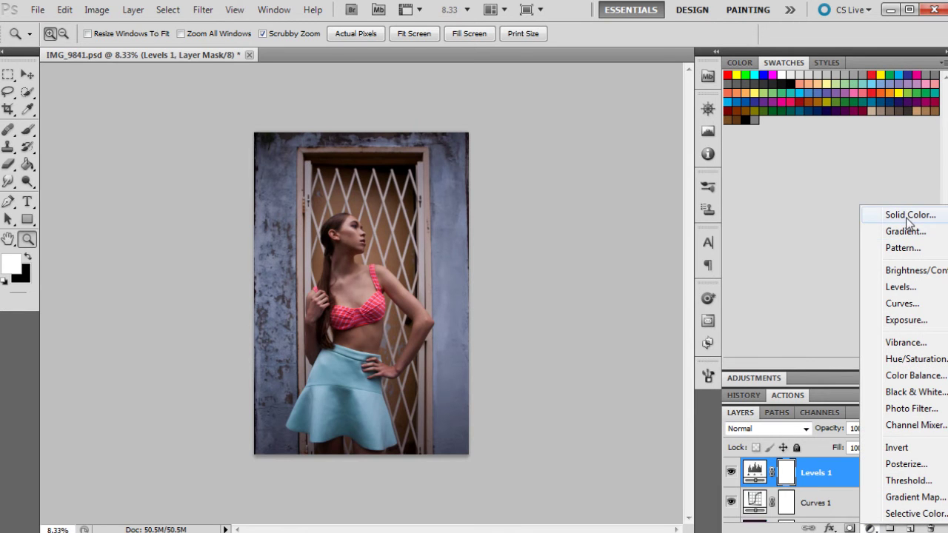
left_click(908, 217)
left_click(822, 235)
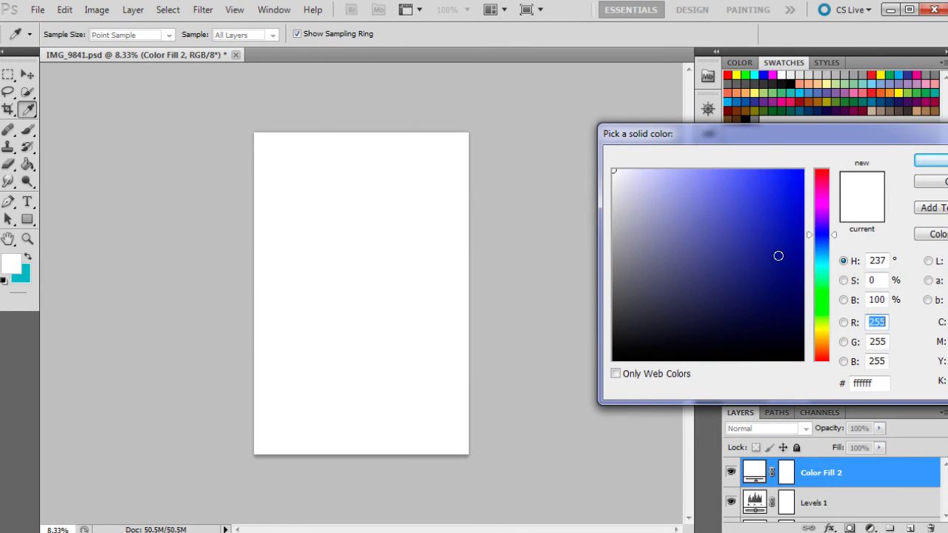
left_click_drag(764, 311, 729, 324)
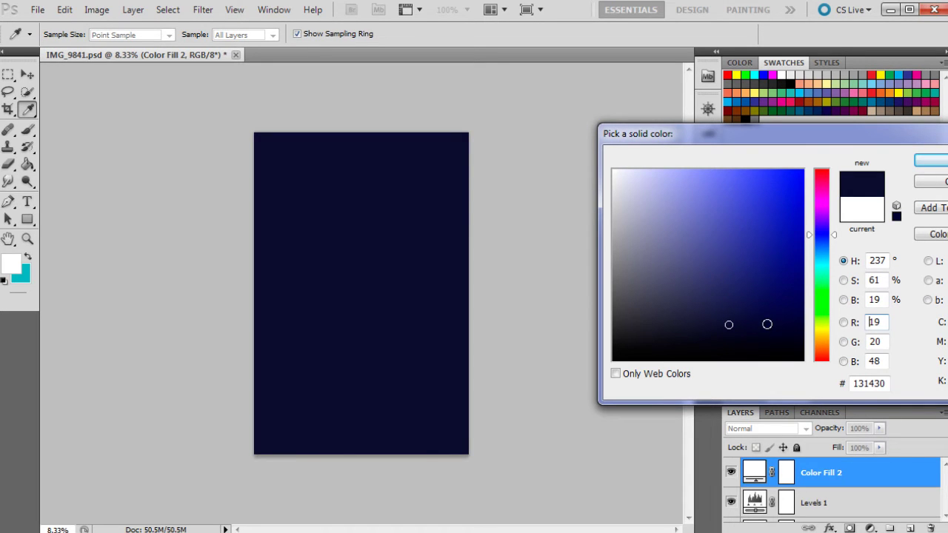
left_click_drag(765, 323, 733, 327)
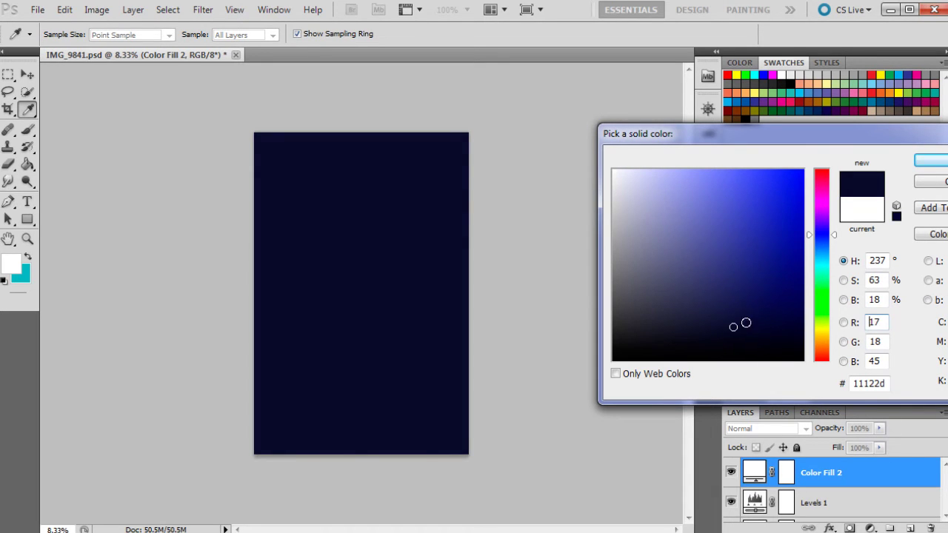
left_click(928, 161)
key("z")
Set Color Fill 2's blend mode to Color after trying Saturation, Hue and Luminosity.
left_click(781, 425)
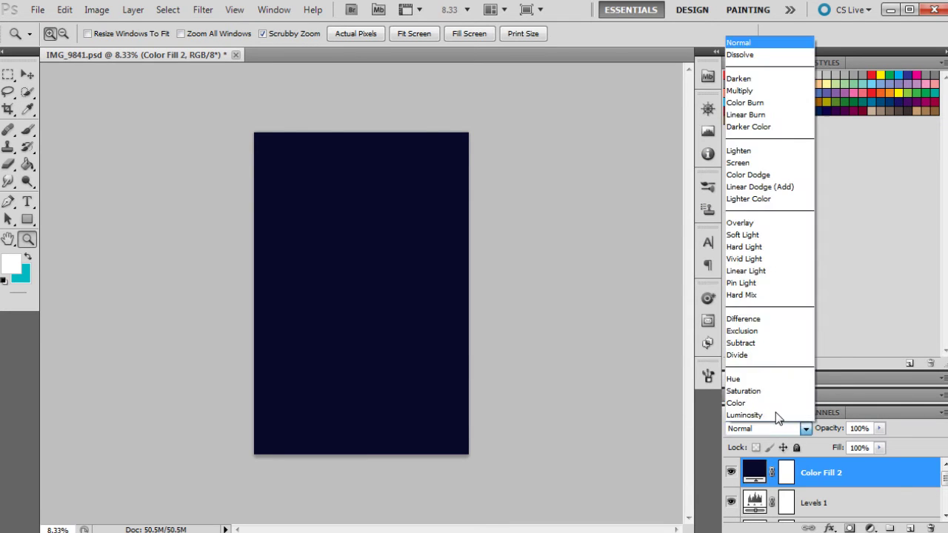
left_click(770, 390)
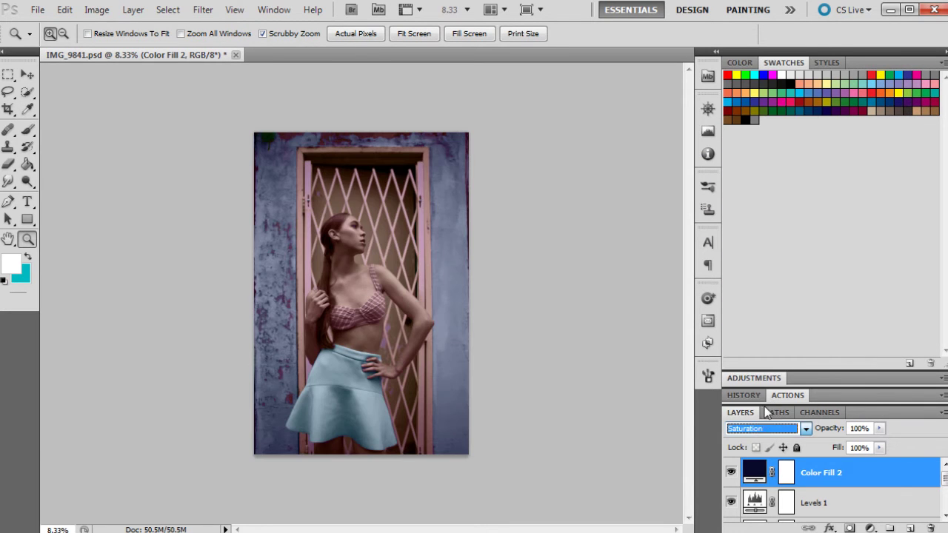
left_click(760, 430)
left_click(758, 381)
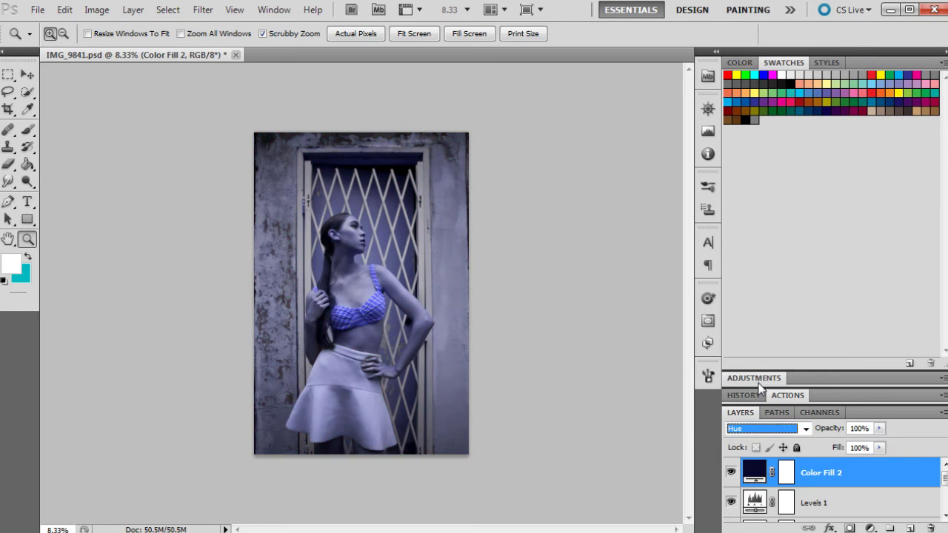
left_click(757, 430)
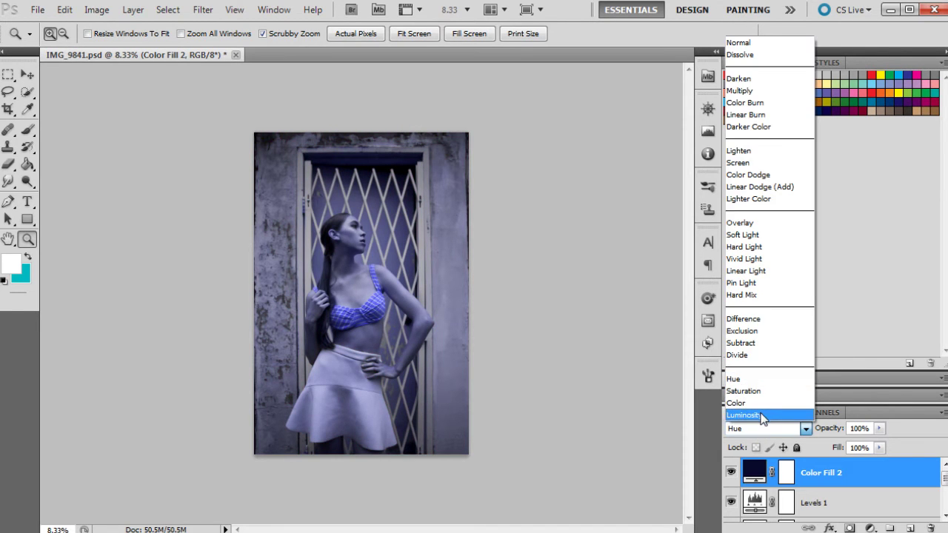
left_click(760, 417)
left_click(757, 431)
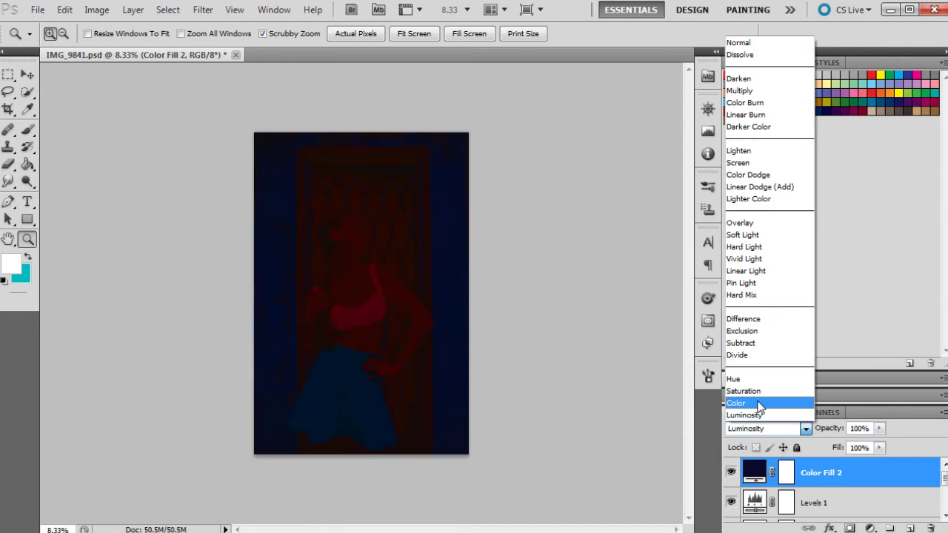
left_click(760, 406)
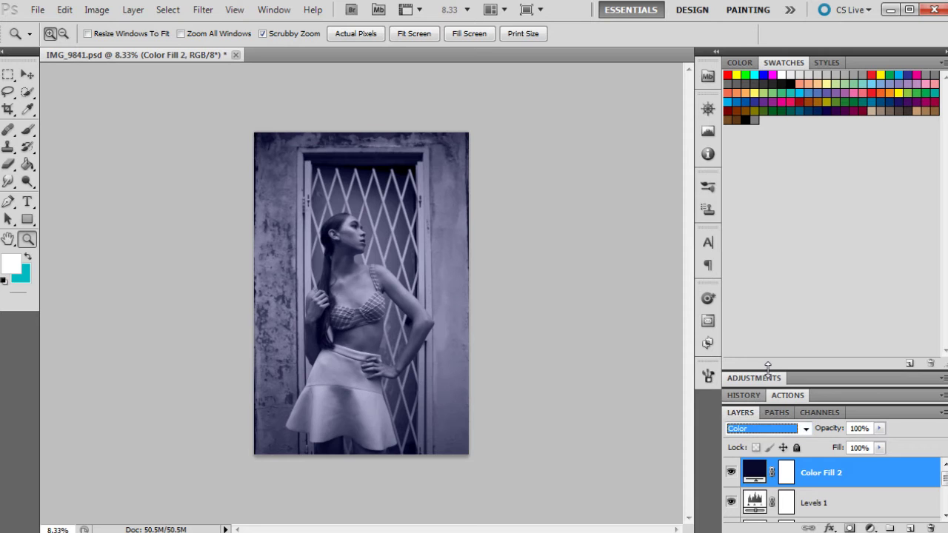
Lower Color Fill 2's opacity to 18%.
left_click(879, 428)
left_click_drag(829, 445, 826, 434)
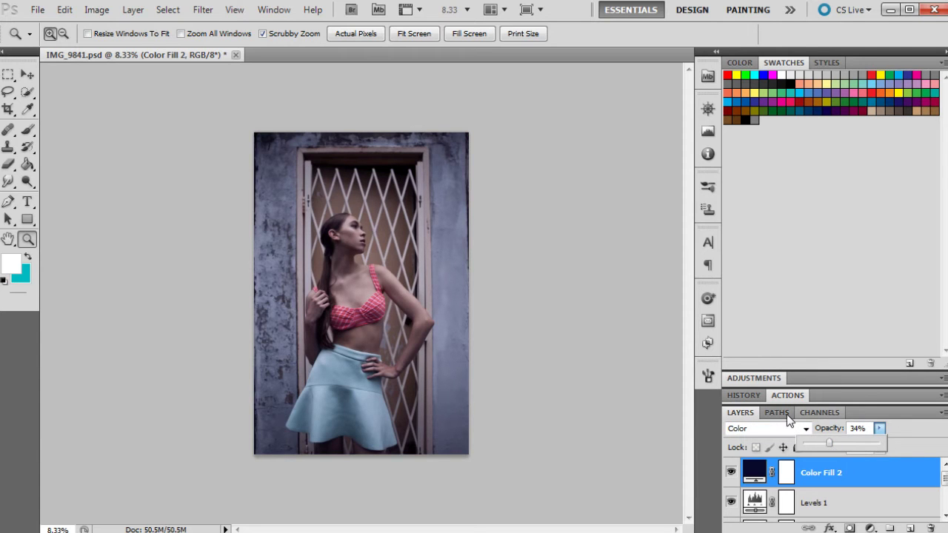
left_click(398, 312)
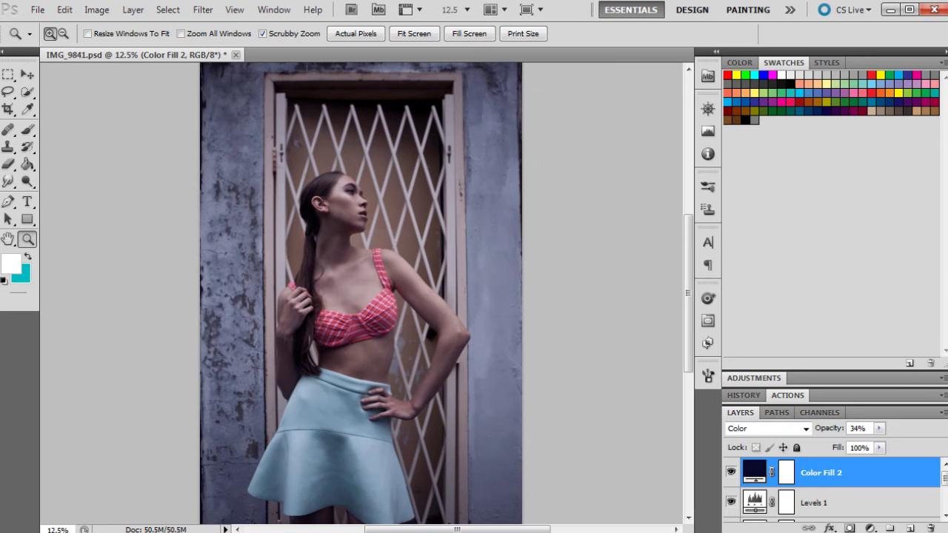
left_click(878, 428)
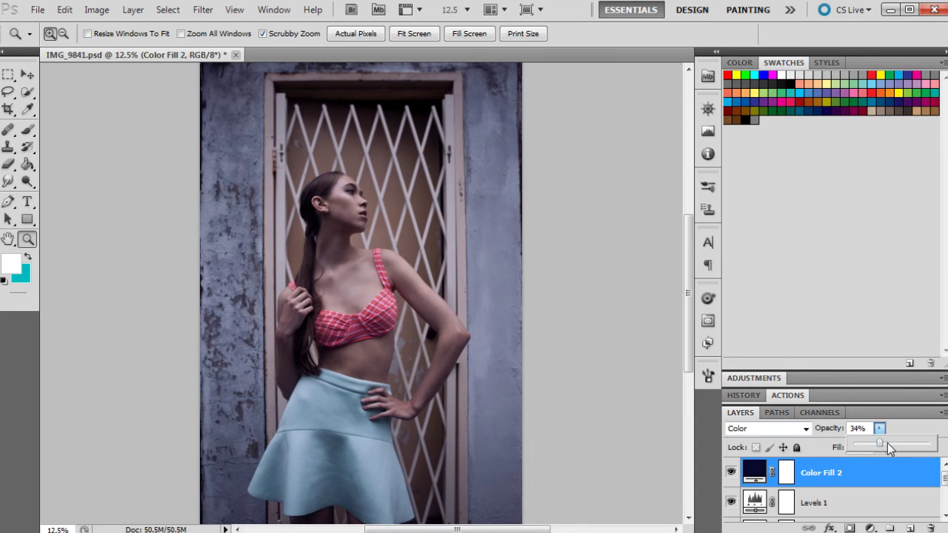
left_click_drag(888, 448, 871, 453)
left_click(732, 471)
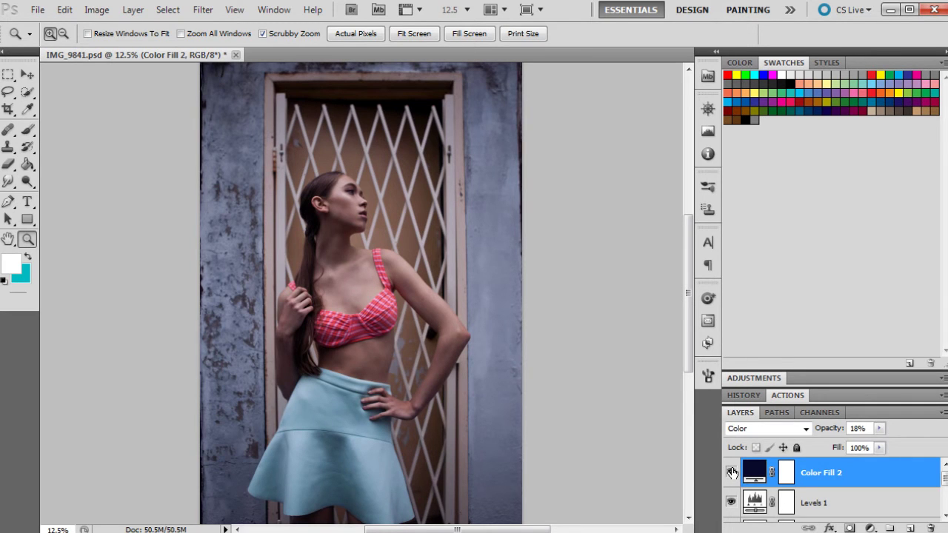
right_click(394, 241)
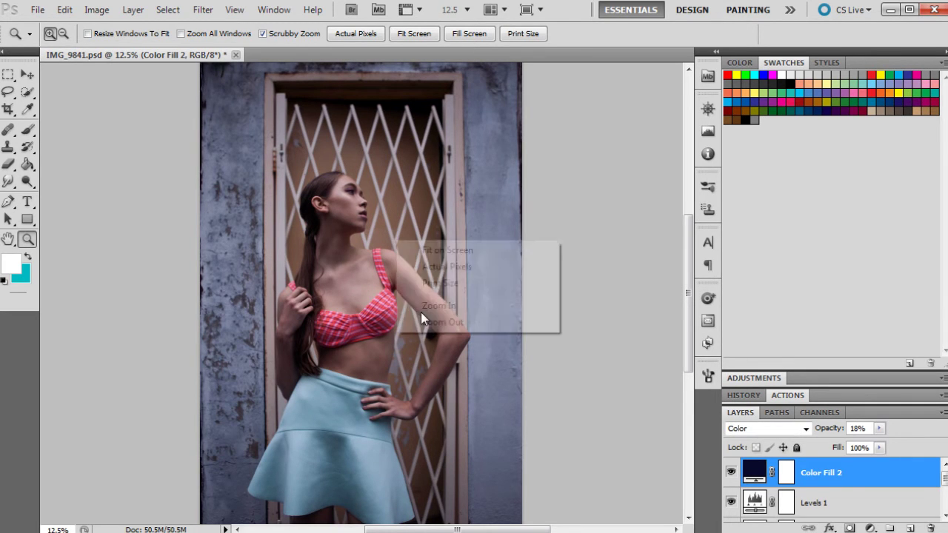
left_click(423, 323)
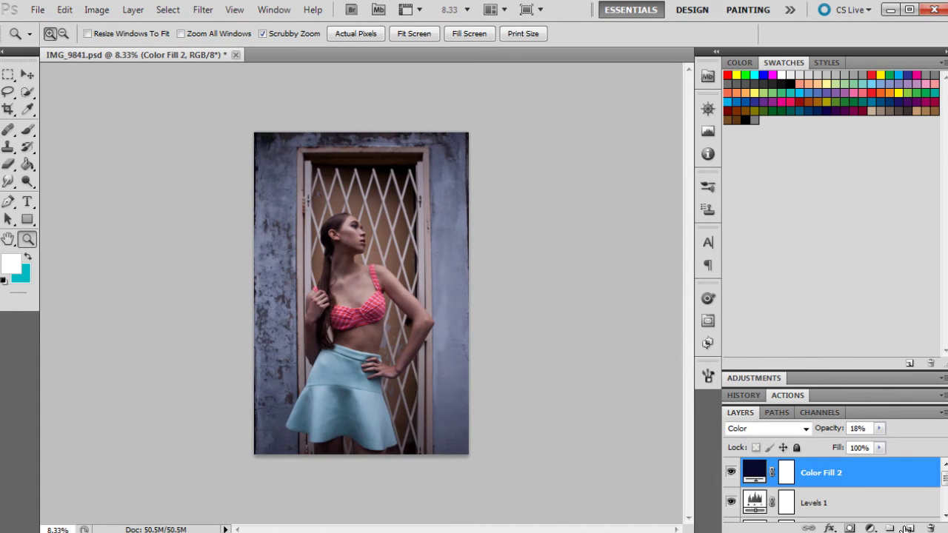
Add a Selective Color adjustment layer and set Whites to +5/-22/+35/-12.
left_click(871, 528)
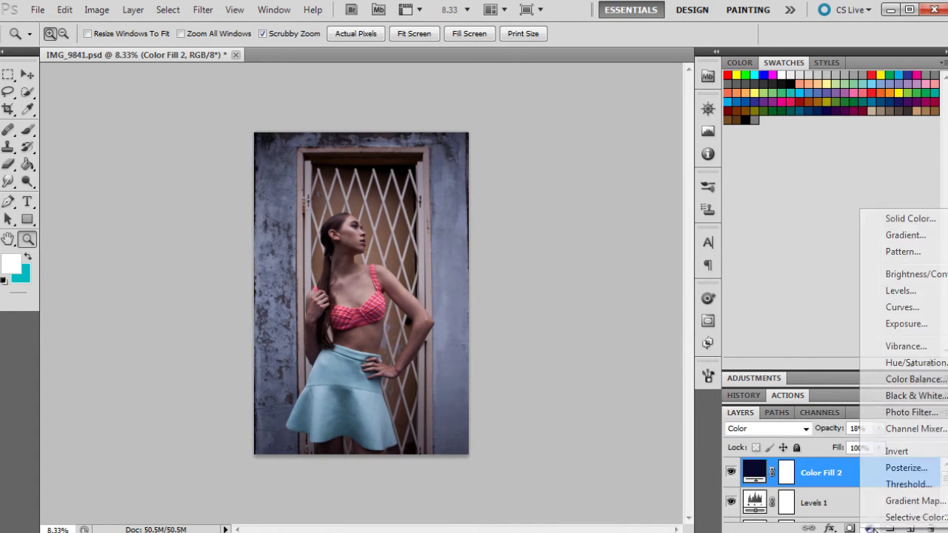
left_click(921, 517)
left_click(793, 238)
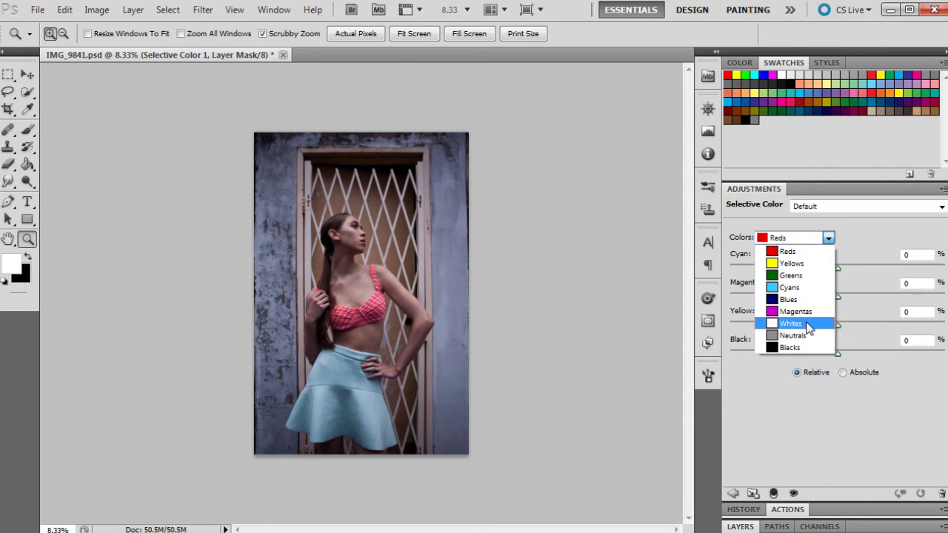
left_click(804, 324)
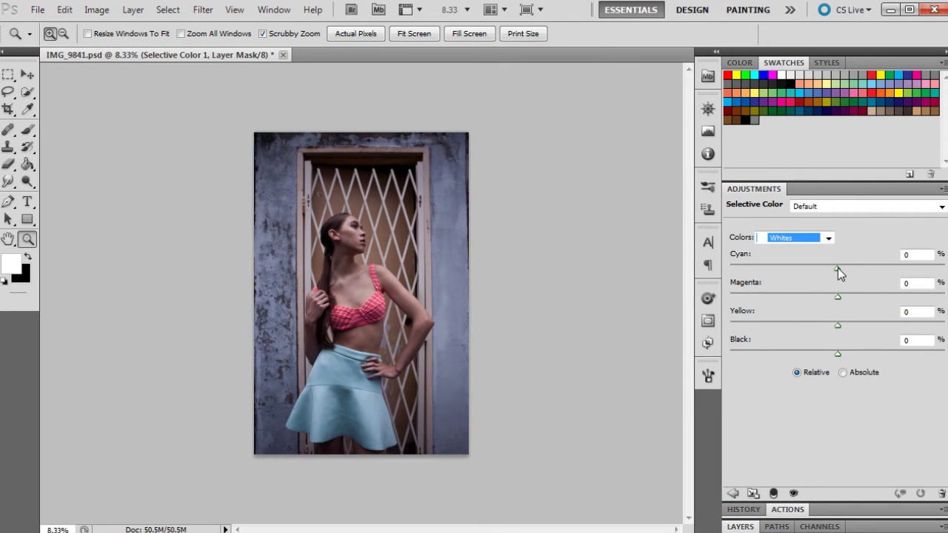
left_click_drag(838, 268, 843, 267)
left_click_drag(835, 297, 824, 354)
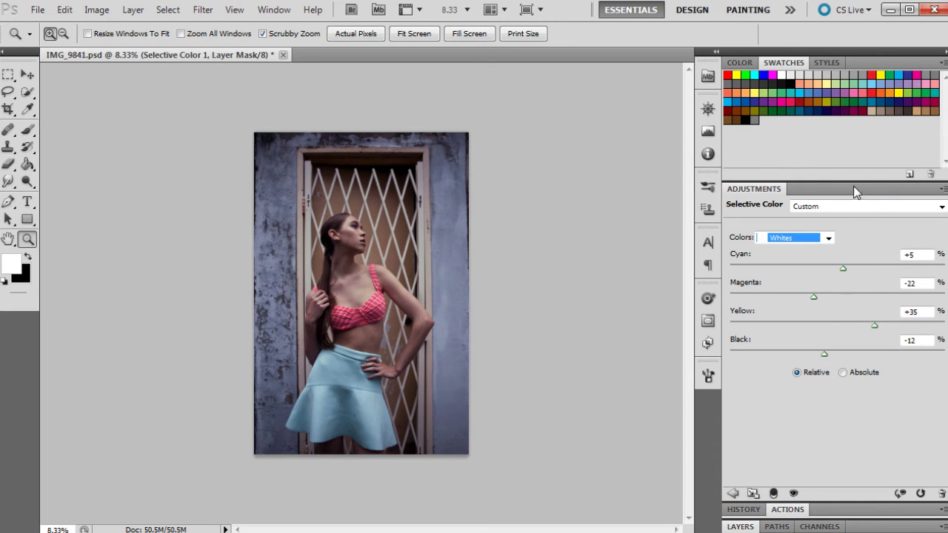
Set the Neutrals range to +4/-1/-5/+2.
left_click(814, 240)
left_click(807, 334)
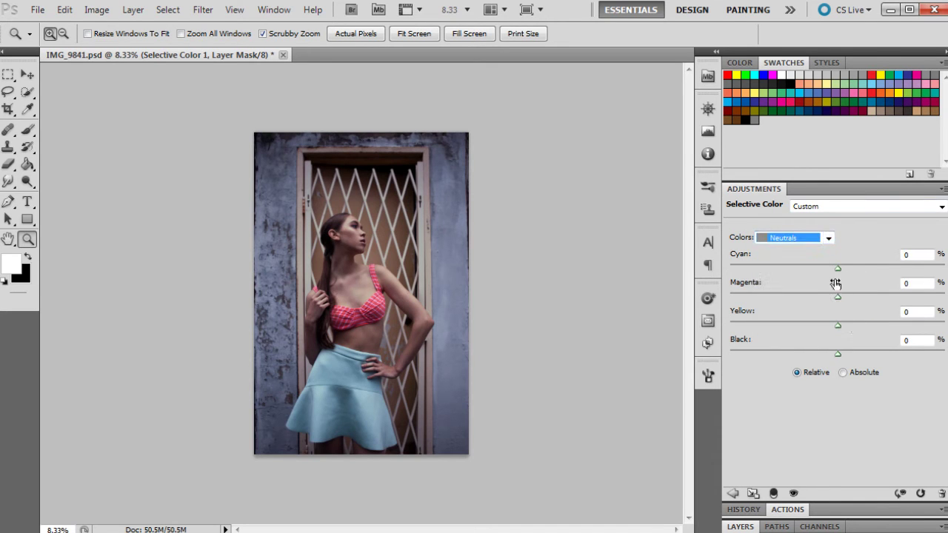
mouse_move(837, 270)
left_mouse_down()
mouse_move(836, 297)
mouse_move(839, 268)
left_mouse_up()
left_click_drag(840, 326, 834, 326)
left_click_drag(837, 355, 839, 355)
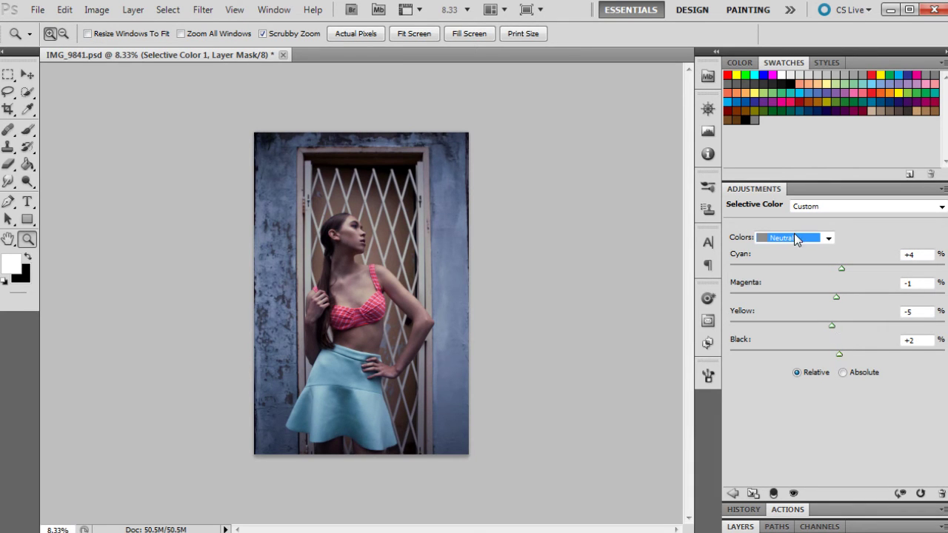
Set the Blacks range to Cyan -3, Magenta -5, Yellow +1, Black +5.
left_click(798, 237)
left_click(807, 347)
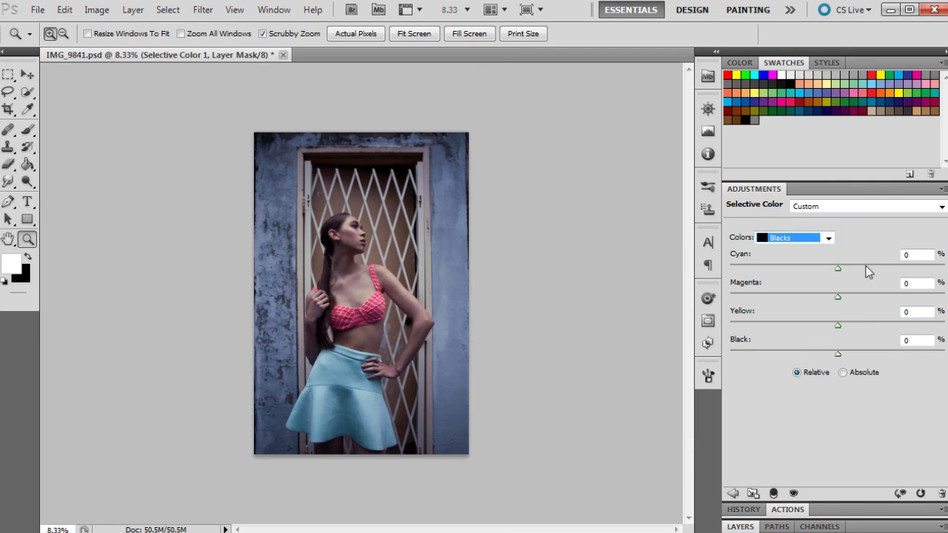
left_click_drag(840, 269, 836, 269)
left_click_drag(837, 296, 832, 296)
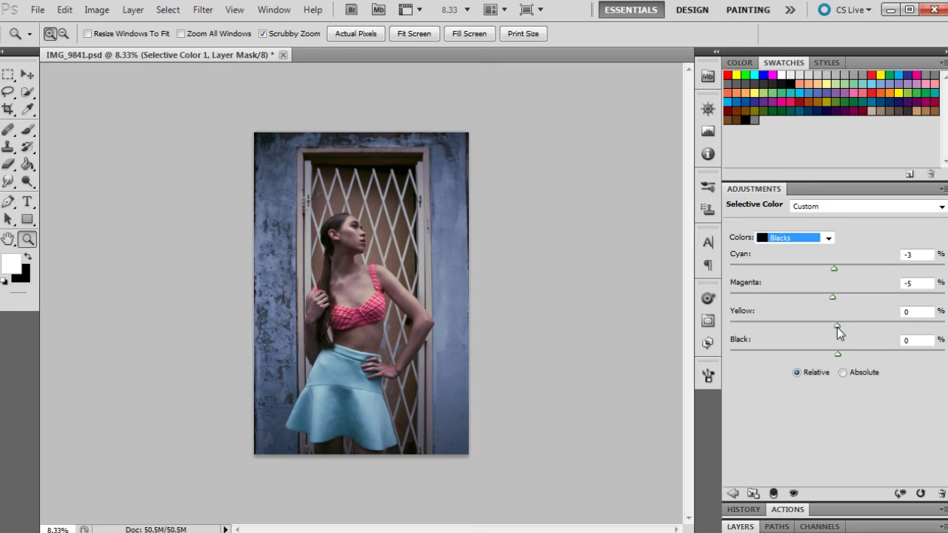
left_click_drag(837, 326, 842, 353)
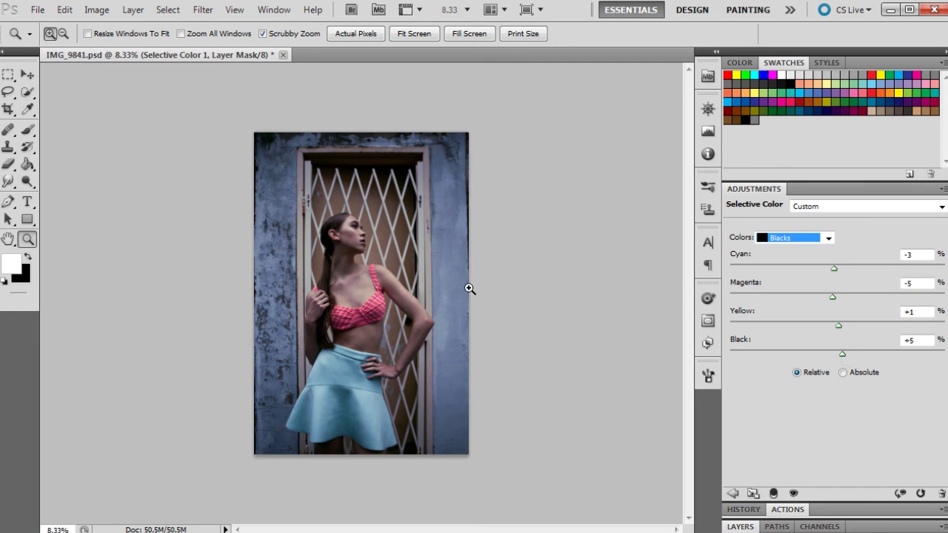
Toggle Selective Color 1 to compare the graded photo up close.
left_click(425, 288)
left_click(740, 527)
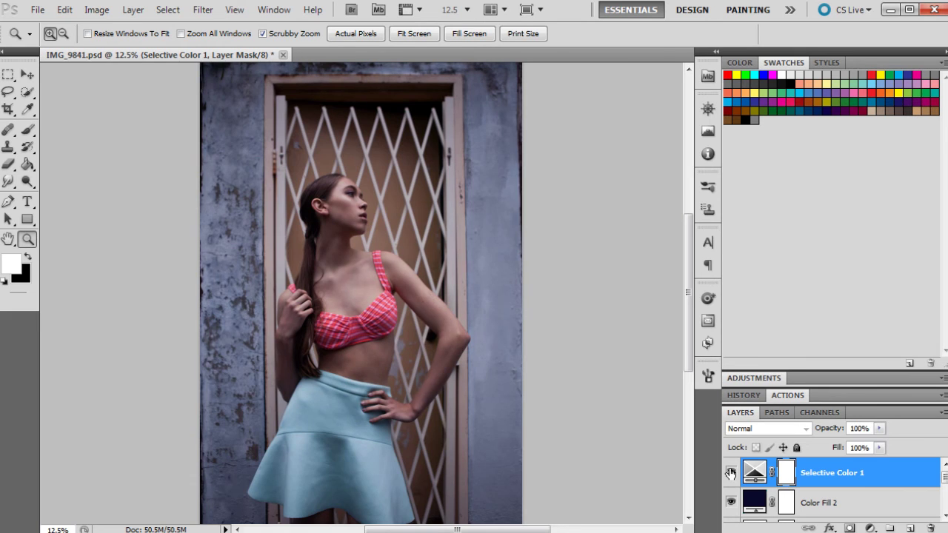
left_click(730, 472)
right_click(417, 229)
left_click(440, 312)
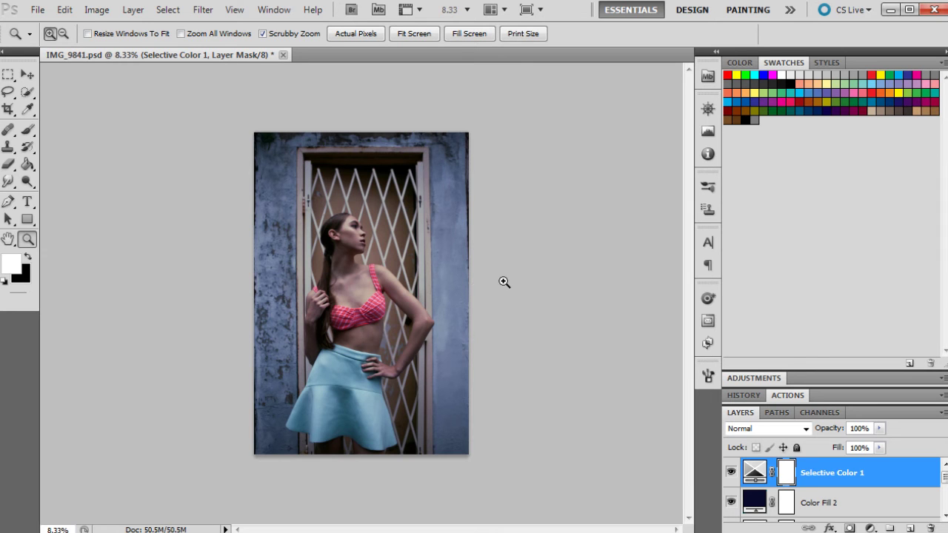
Add a Solid Color fill layer in dark maroon, #561532.
left_click(870, 528)
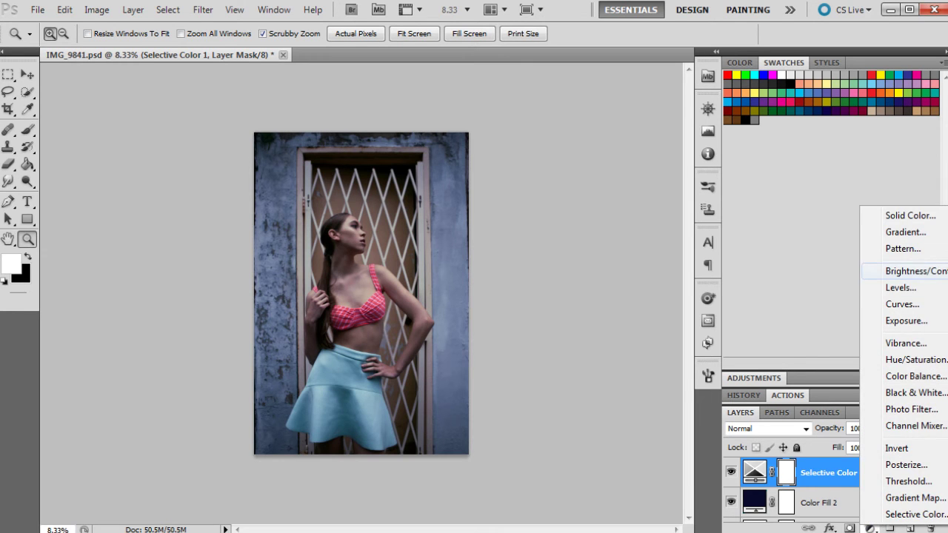
left_click(909, 216)
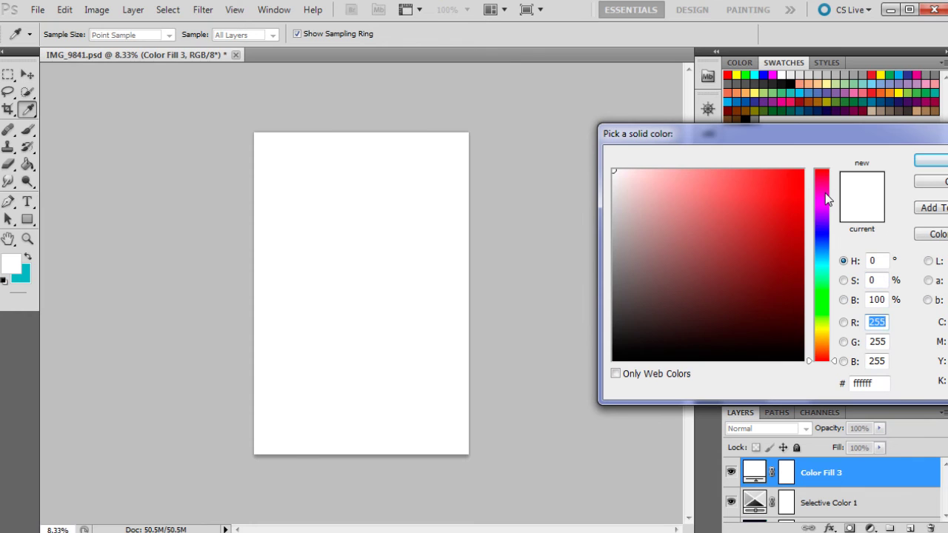
left_click_drag(826, 199, 824, 188)
left_click(756, 248)
left_click(745, 271)
left_click(688, 311)
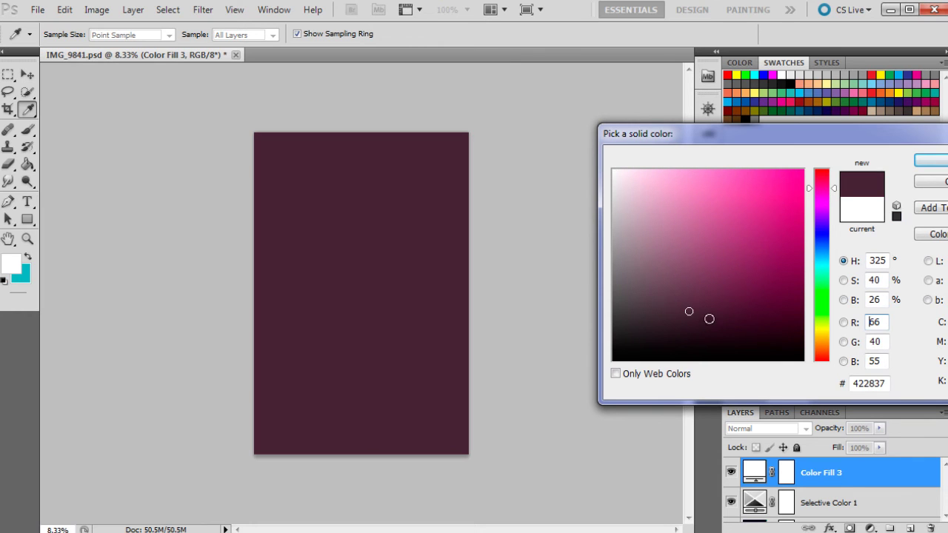
left_click(710, 315)
left_click(823, 184)
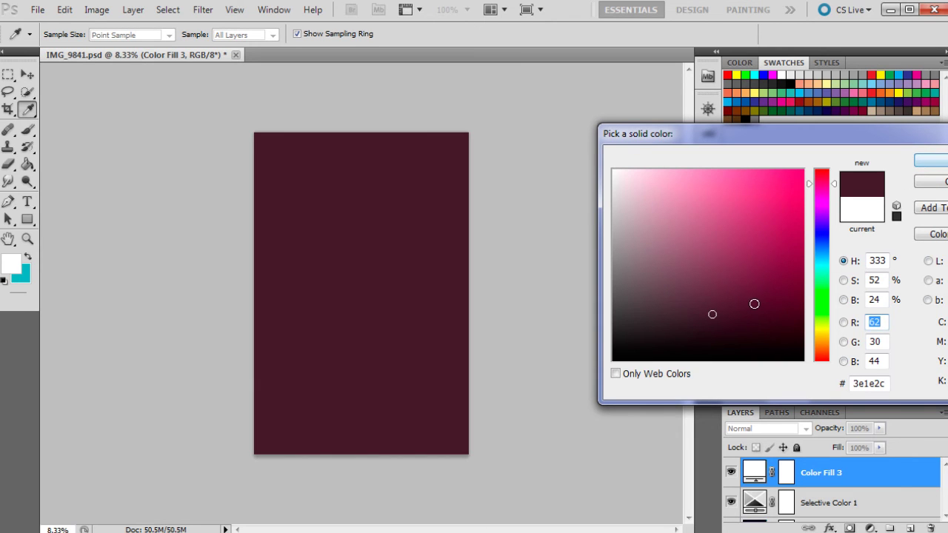
left_click_drag(754, 303, 756, 296)
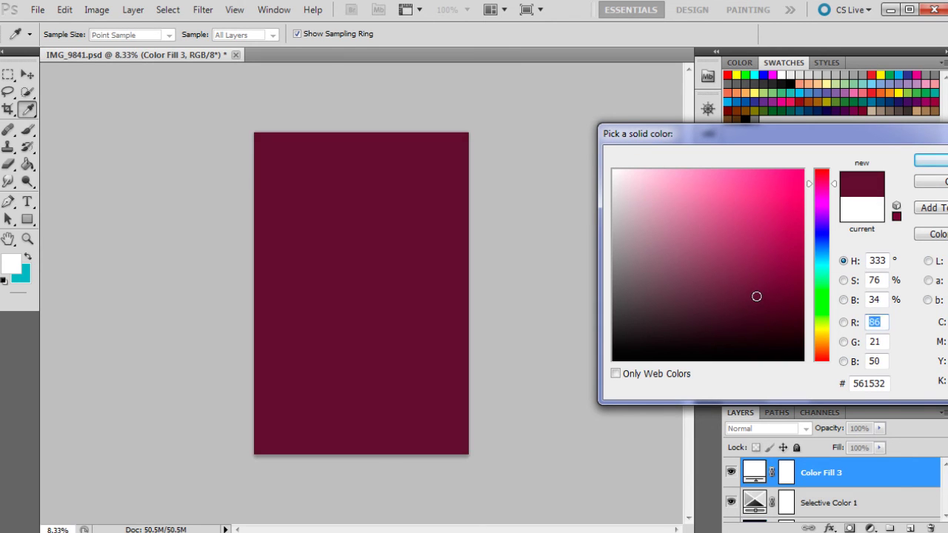
left_click(931, 161)
key("z")
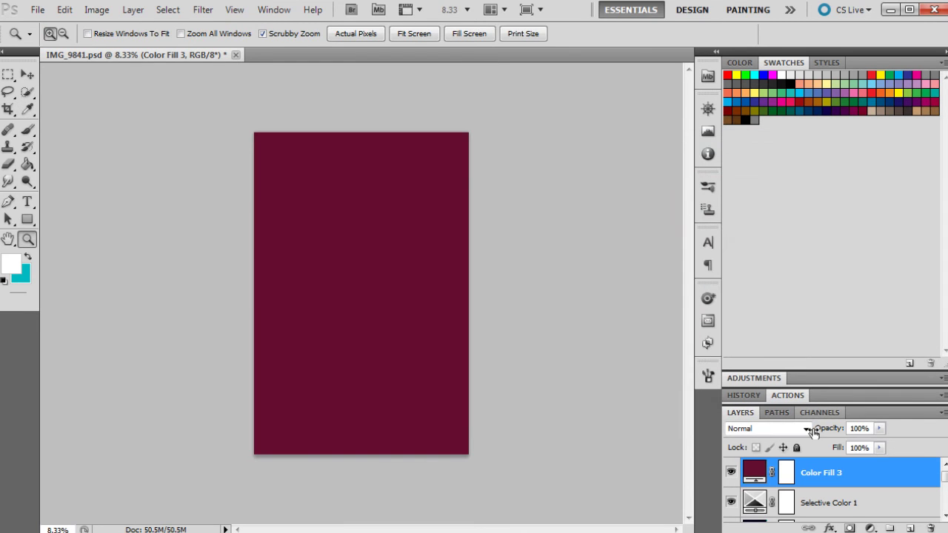
Set Color Fill 3 to Color Burn at 10% opacity and toggle it to compare.
left_click(798, 432)
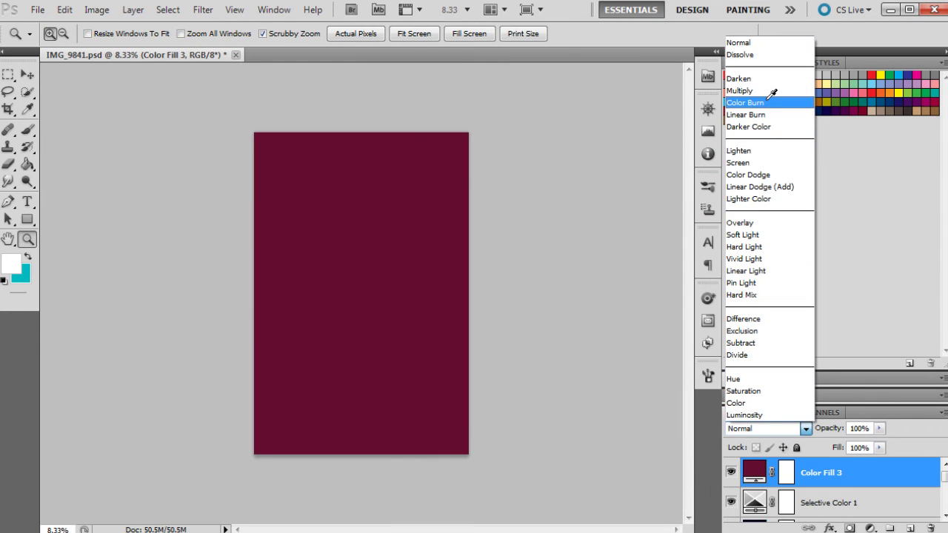
left_click(766, 96)
left_click(879, 427)
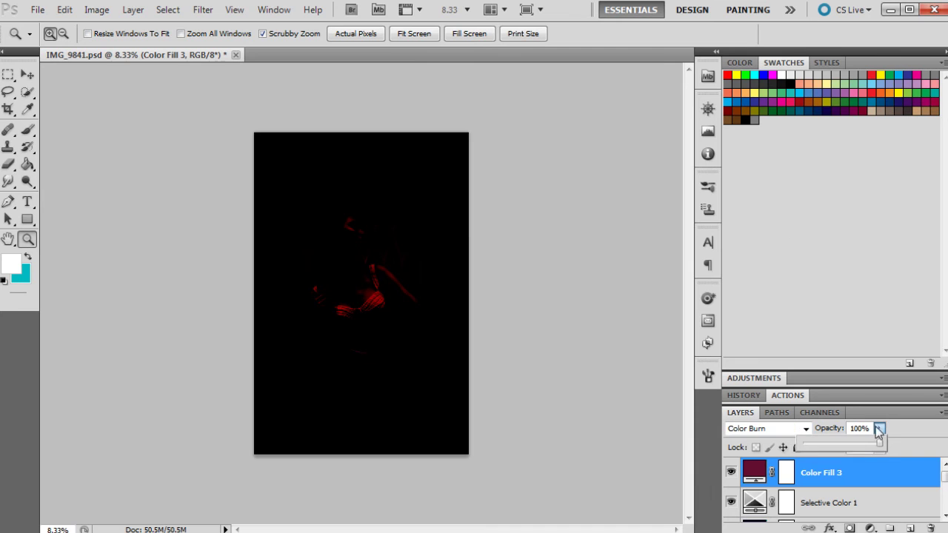
left_click(818, 445)
left_click_drag(818, 445, 812, 449)
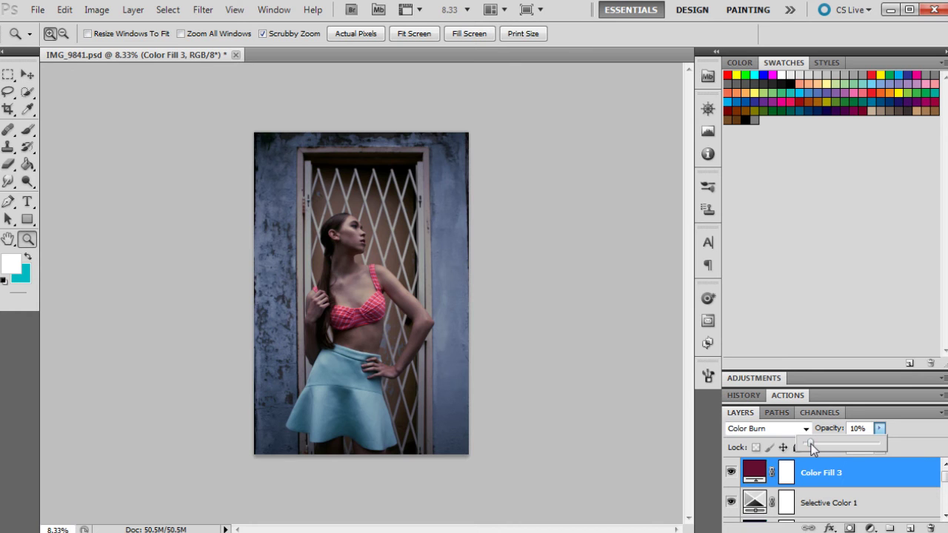
left_click(732, 473)
left_click(732, 472)
left_click(732, 472)
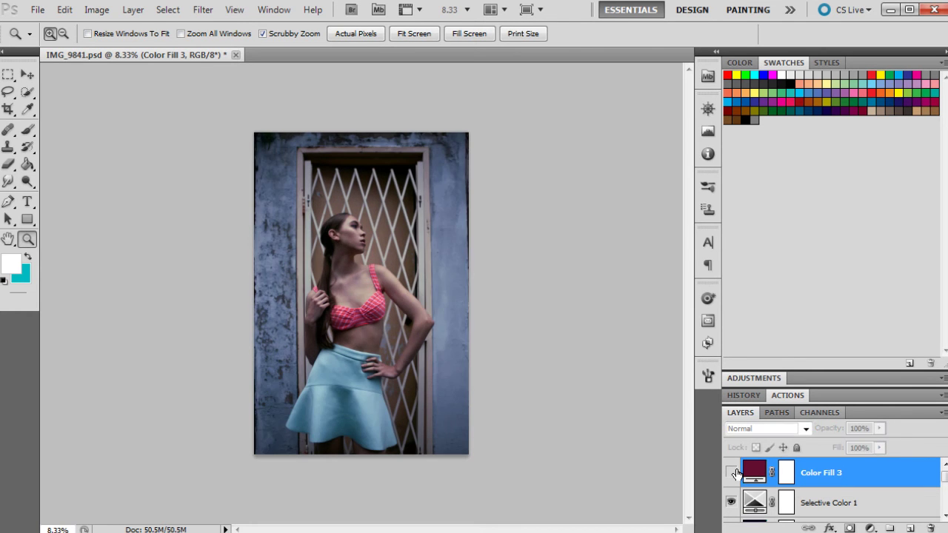
Reopen Color Fill 3's colour picker and try brighter crimson and paler pink tones.
left_click(732, 472)
double_click(753, 473)
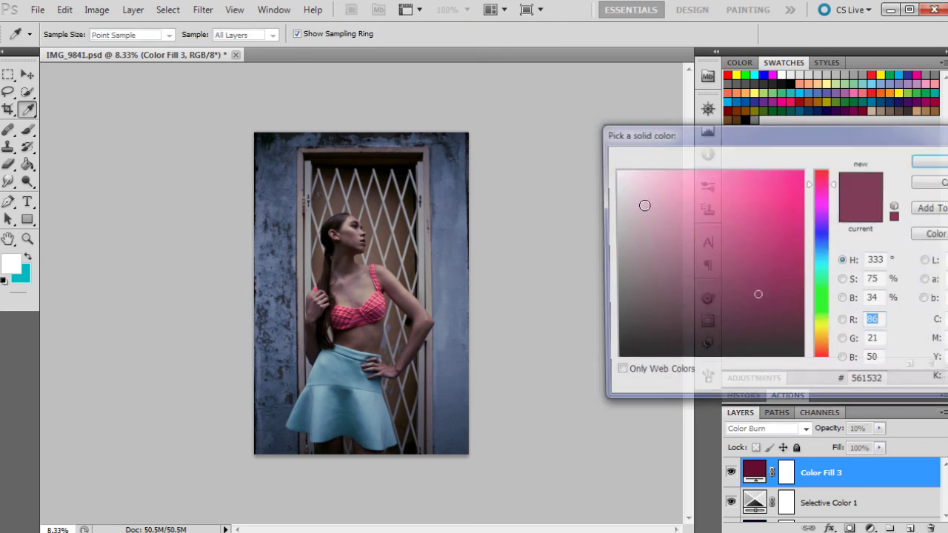
left_click(770, 276)
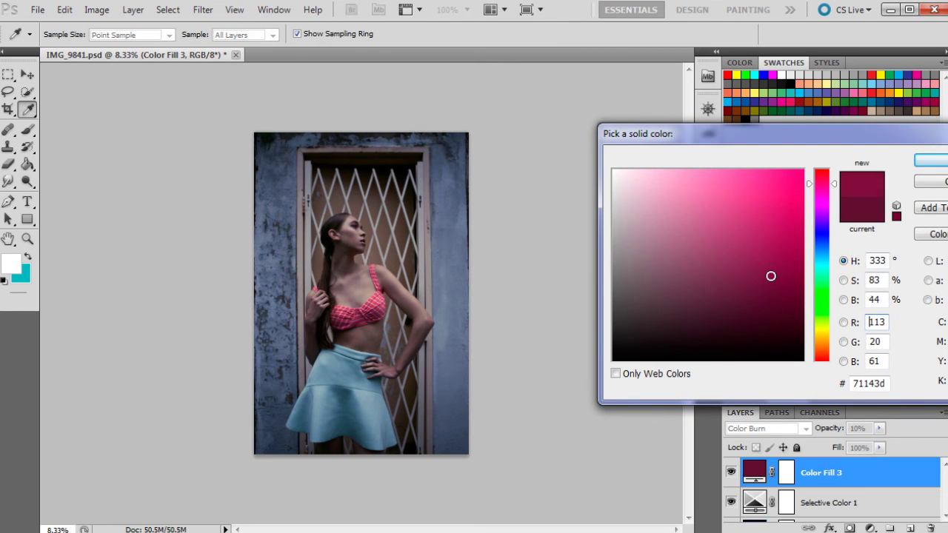
left_click(771, 242)
left_click(771, 237)
left_click(748, 247)
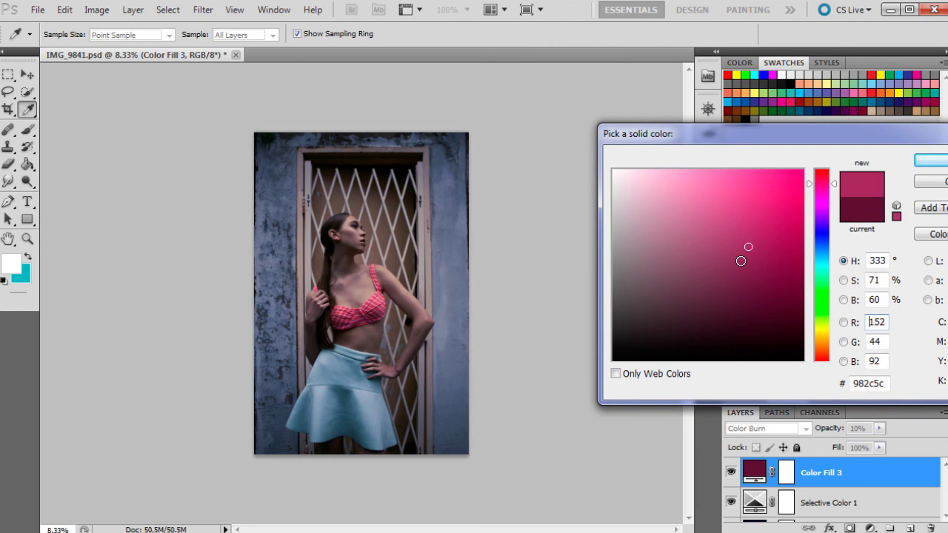
left_click(740, 247)
left_click(733, 250)
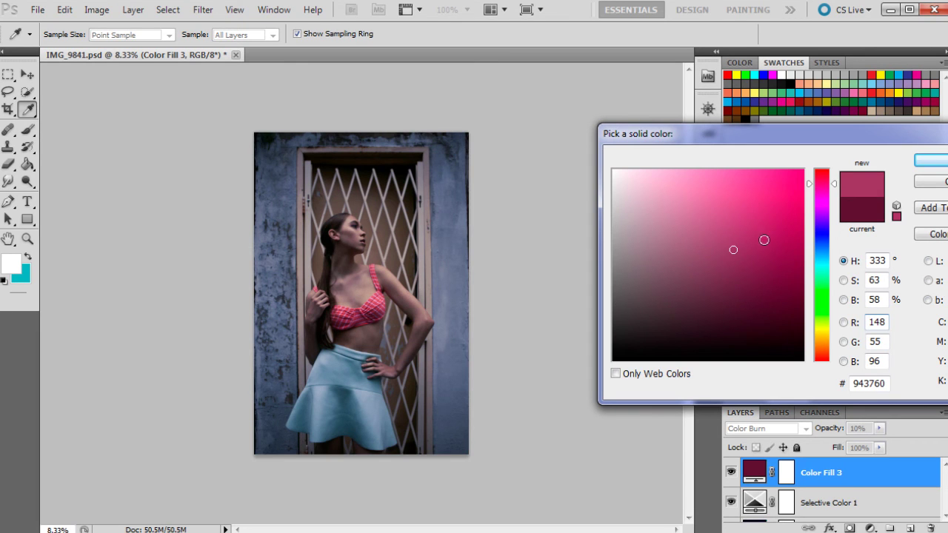
left_click(704, 237)
Settle on raspberry pink #a1426d, confirm, and toggle the layer to compare.
left_click(676, 239)
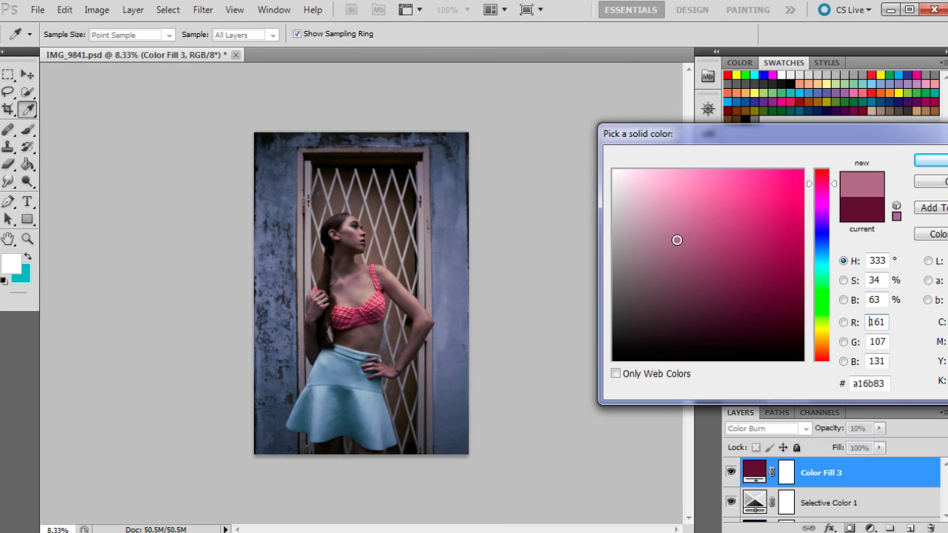
left_click(697, 244)
left_click(711, 245)
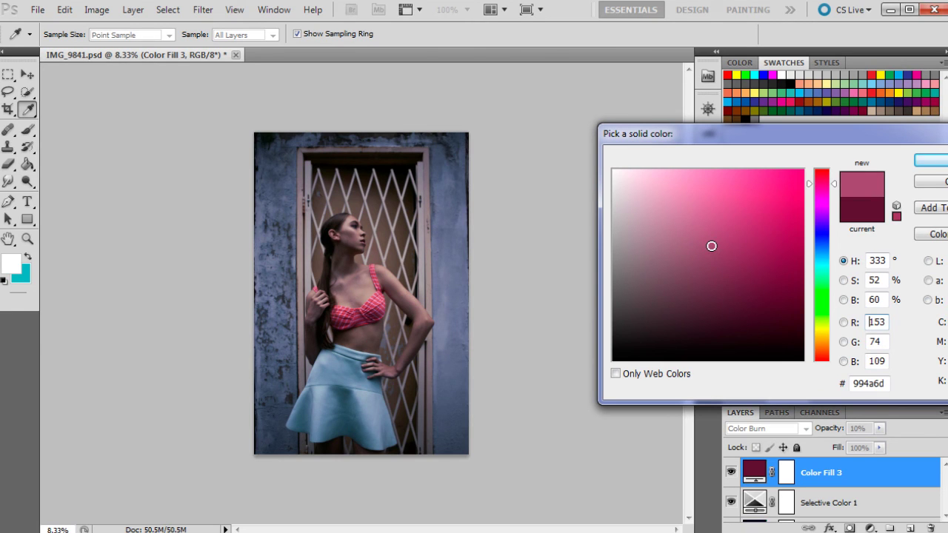
left_click(725, 245)
left_click(740, 248)
left_click_drag(739, 249, 726, 250)
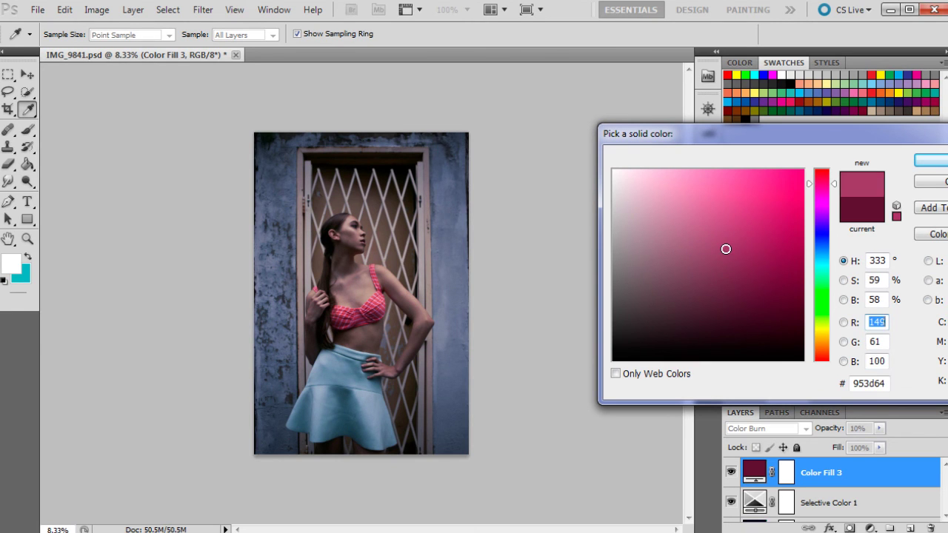
left_click(725, 235)
left_click(725, 240)
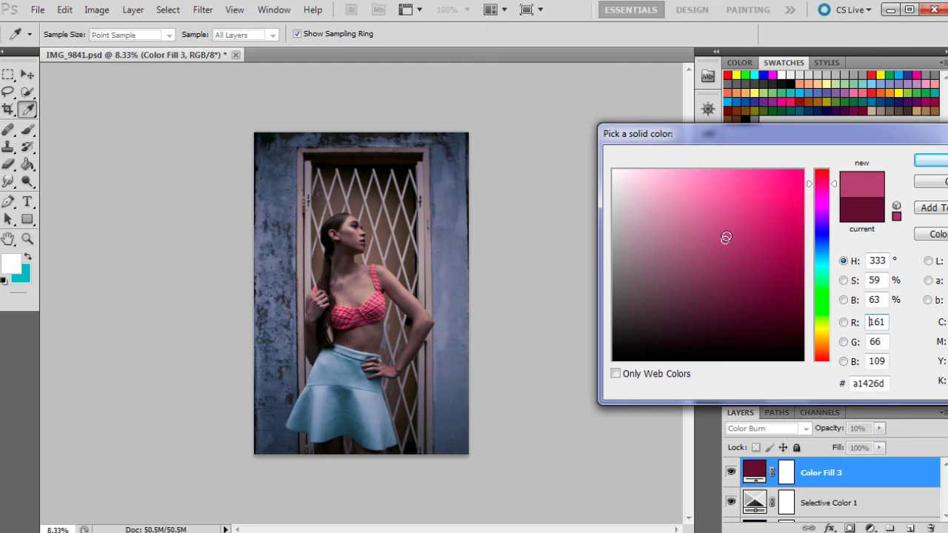
left_click(930, 160)
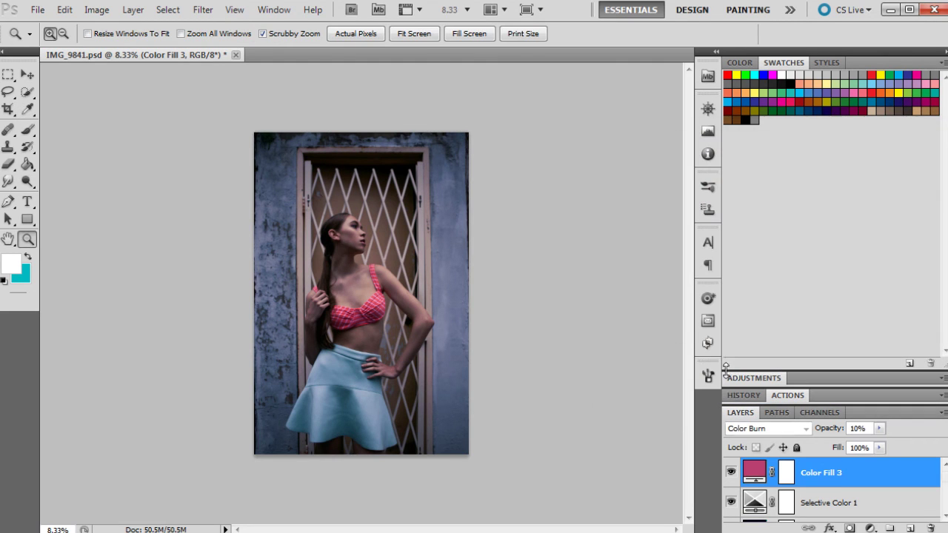
left_click(731, 472)
left_click(731, 471)
Select the Curves 1 layer and open its curve settings.
left_click(408, 311)
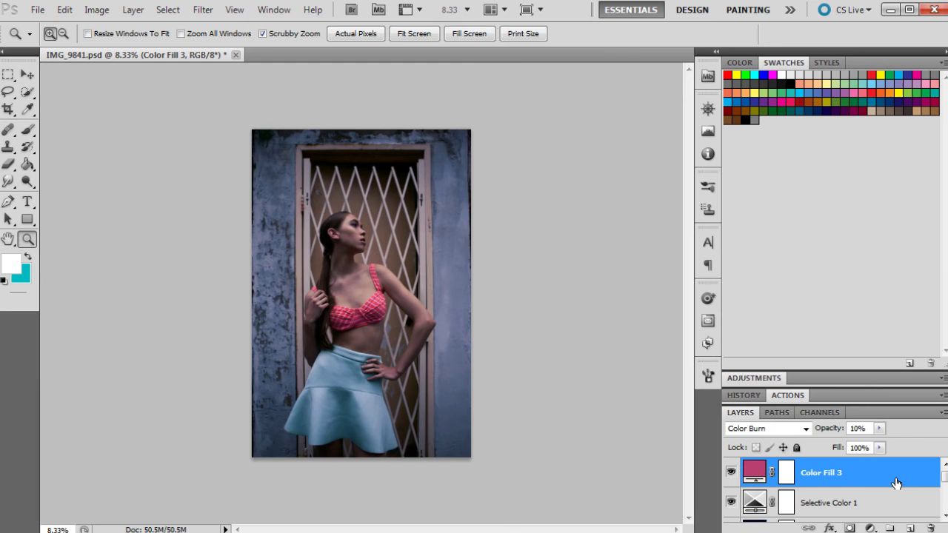
scroll(836, 480, "down", 4)
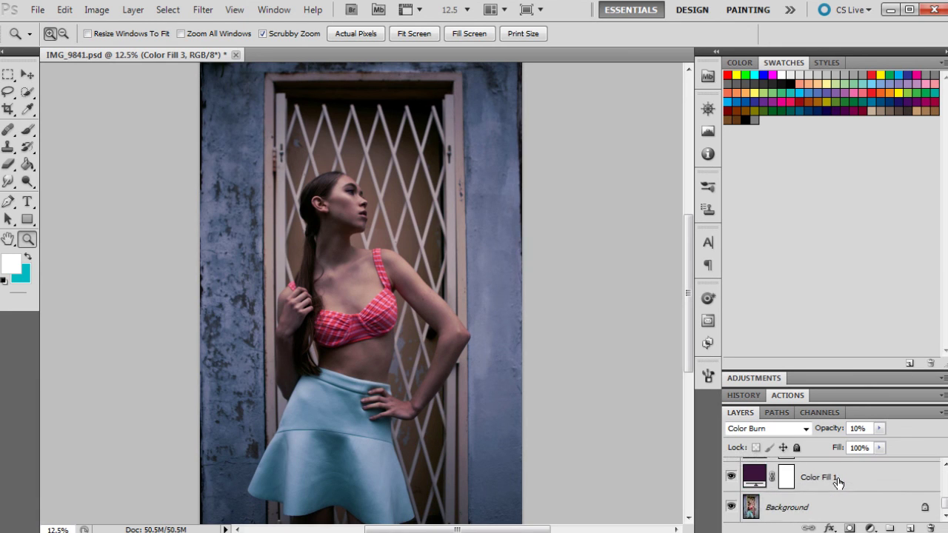
scroll(835, 482, "up", 1)
left_click(835, 478)
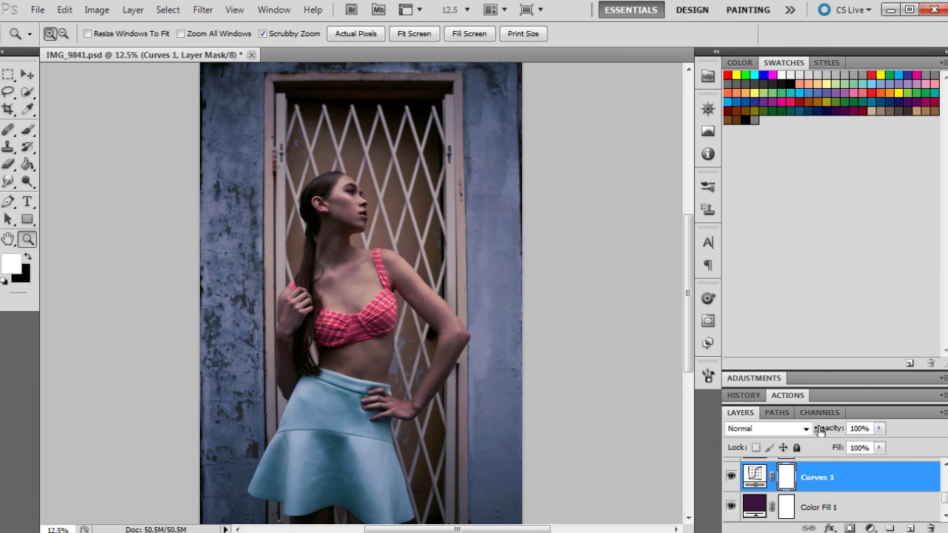
left_click(770, 379)
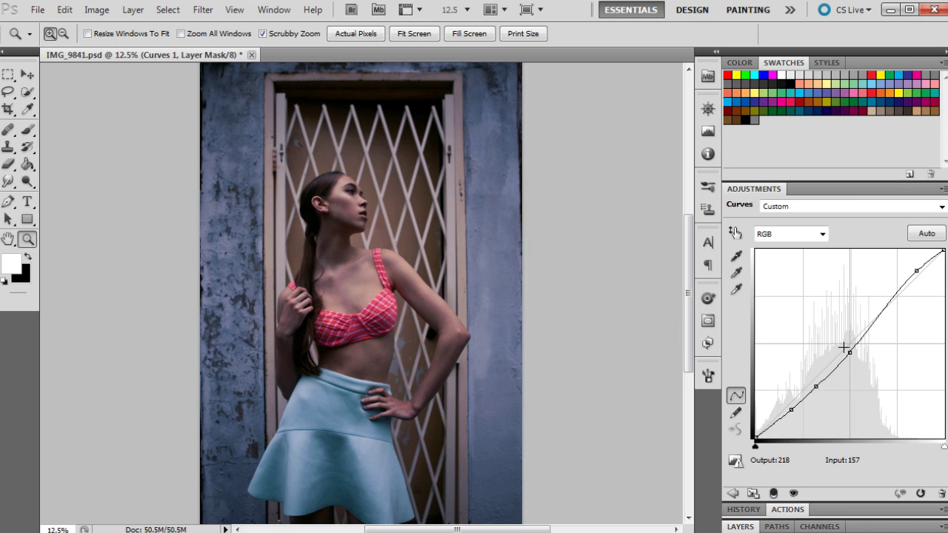
Reshape the RGB curve into a stronger S, lowest point at input 41, output 30.
left_click(844, 347)
left_click_drag(815, 385, 815, 387)
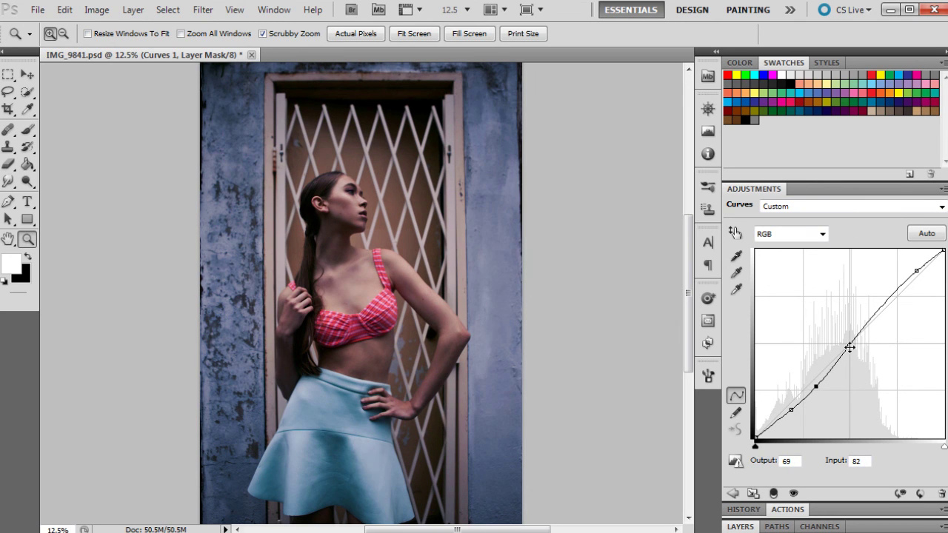
left_click(857, 335)
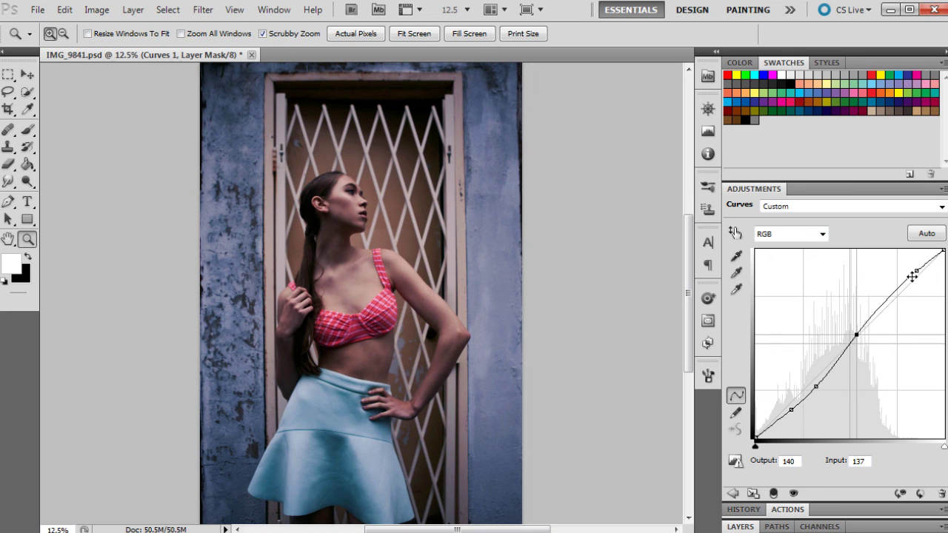
left_click(918, 268)
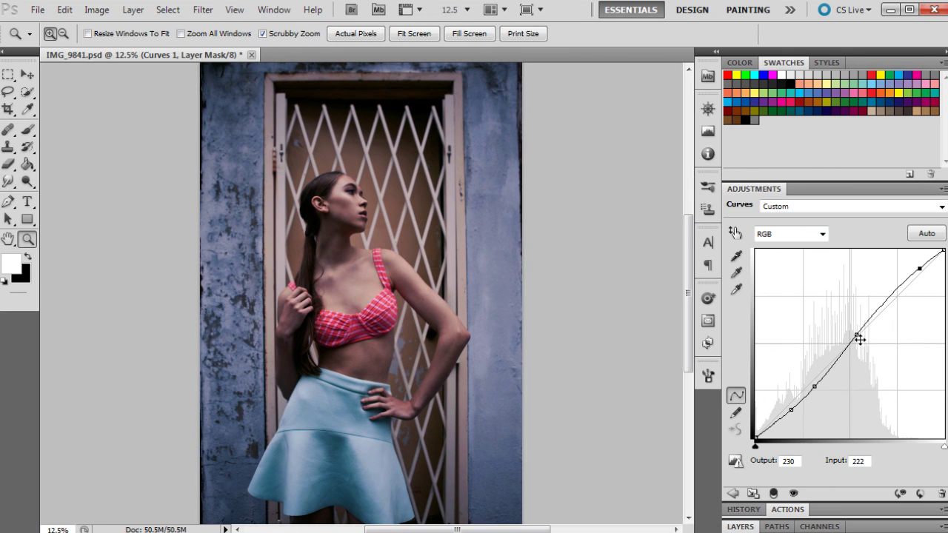
left_click_drag(857, 334, 861, 329)
left_click_drag(791, 409, 786, 415)
key("F7")
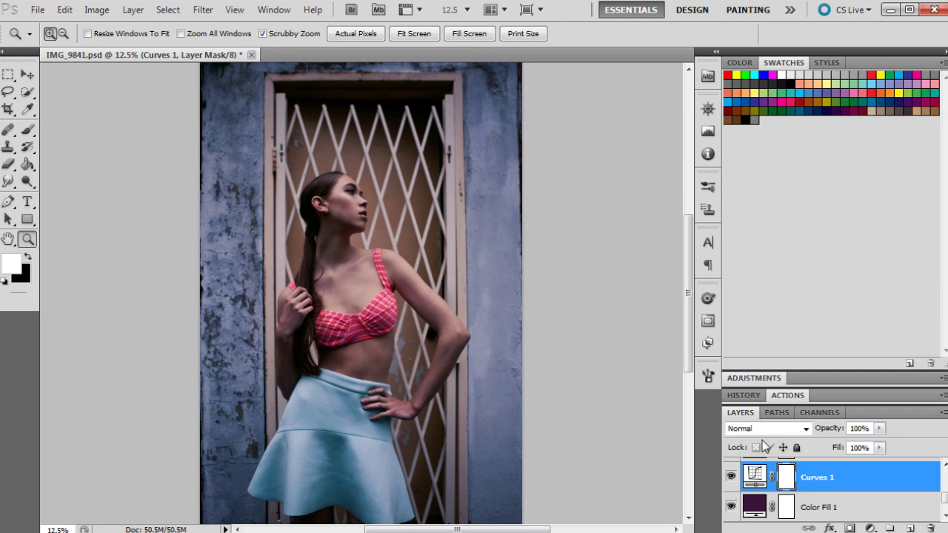
With the whole photo in view, compare the original IMG_9841.psd state against Snapshot 1 in History.
left_click(432, 328, "alt")
left_click(733, 396)
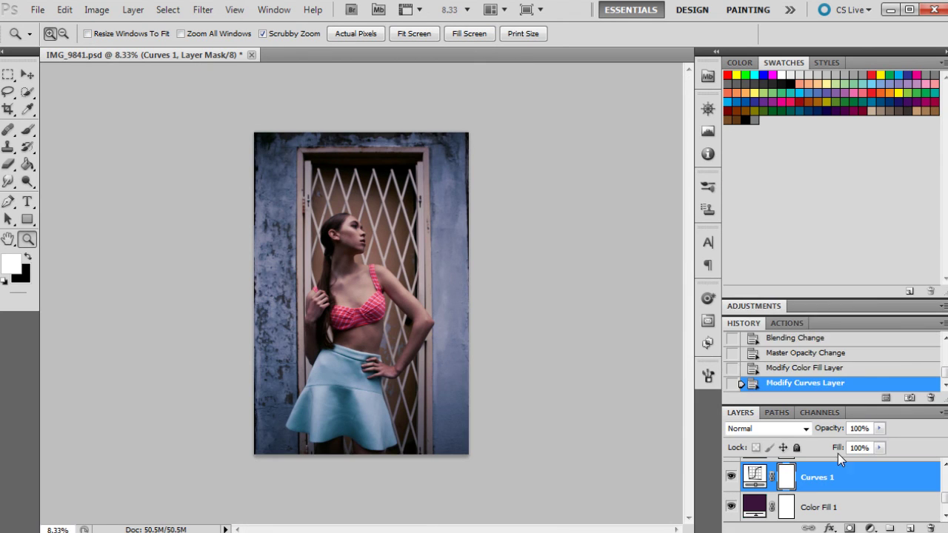
scroll(834, 374, "up", 5)
scroll(833, 374, "up", 5)
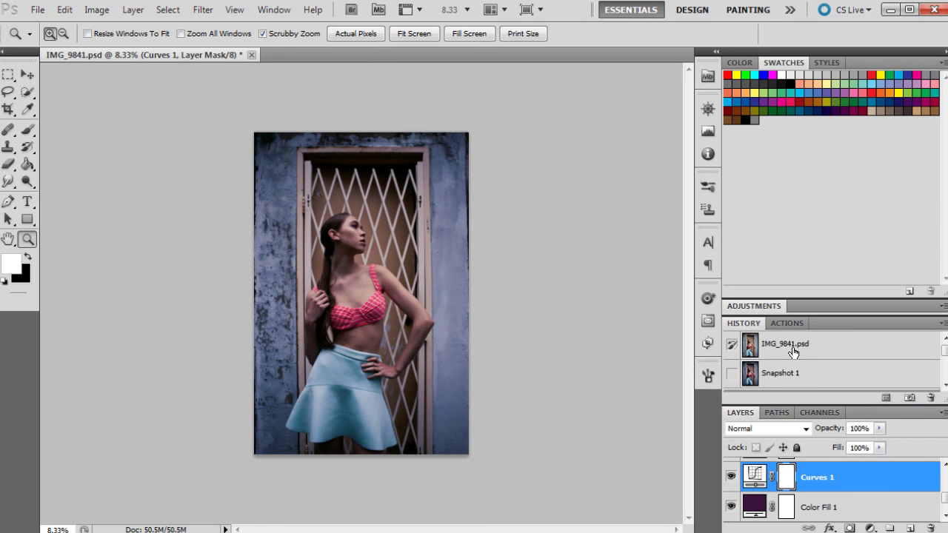
left_click(793, 349)
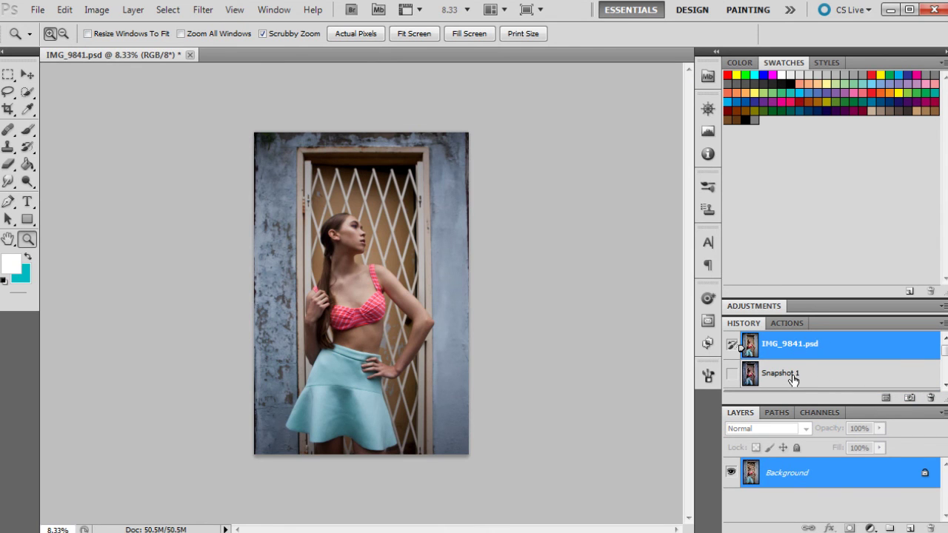
left_click(793, 377)
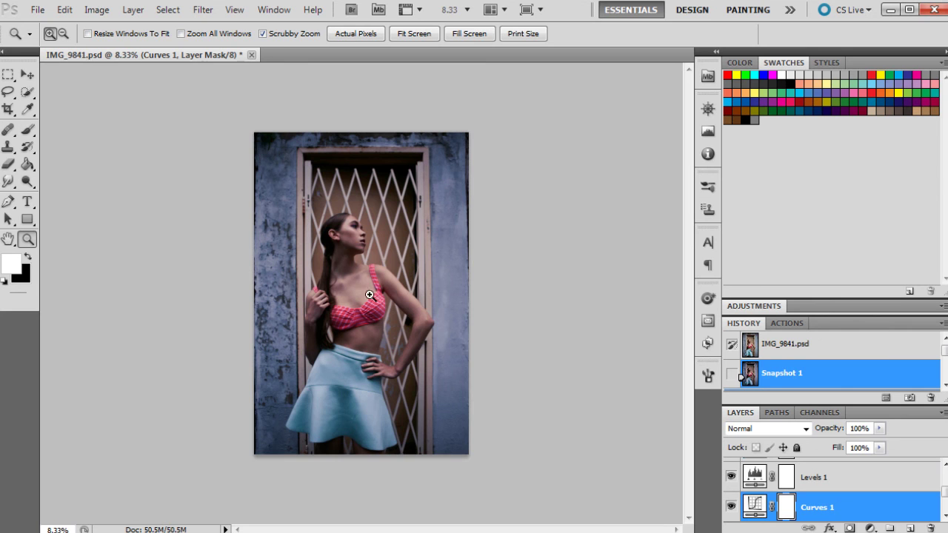
Zoom in on the model and compare original versus Snapshot 1 again, ending on the graded snapshot.
left_click(349, 260)
left_click(349, 260)
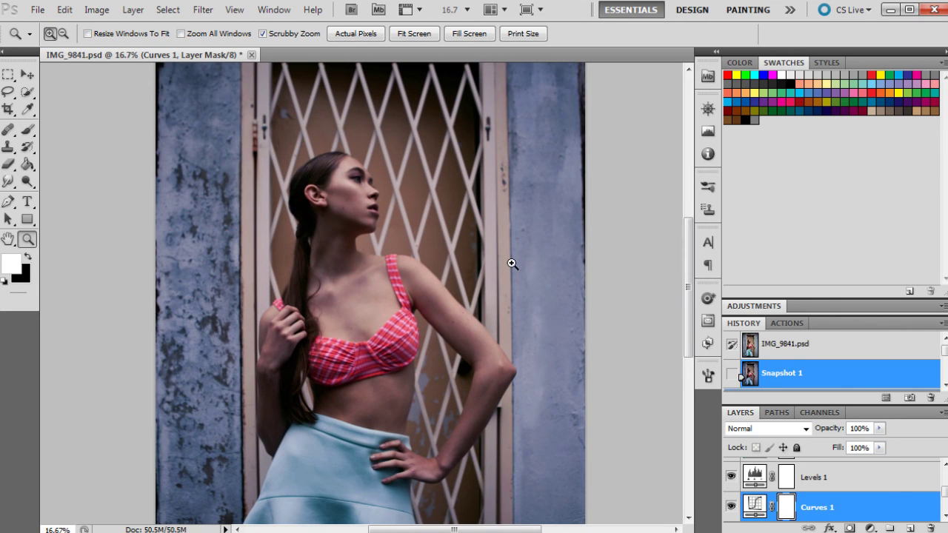
left_click(778, 342)
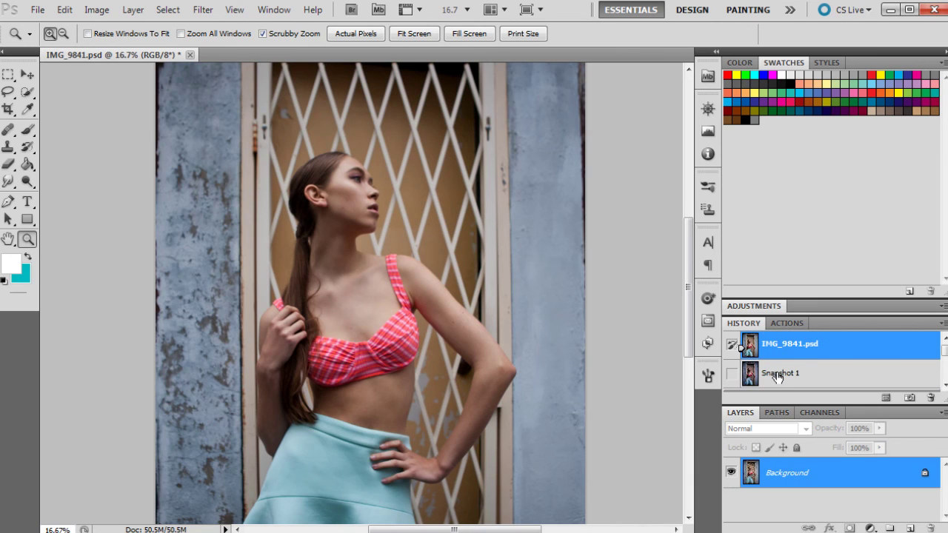
left_click(777, 374)
scroll(474, 308, "up", 2)
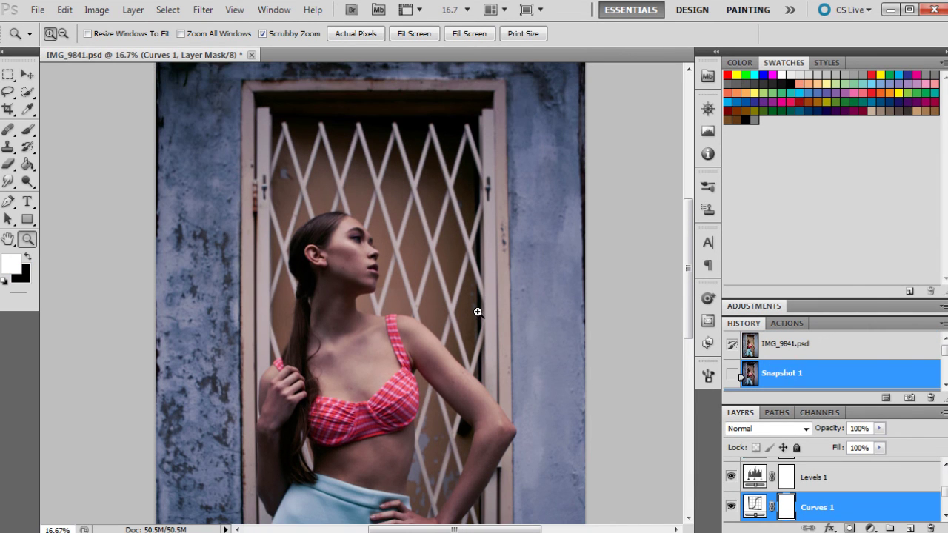
scroll(445, 285, "down", 2)
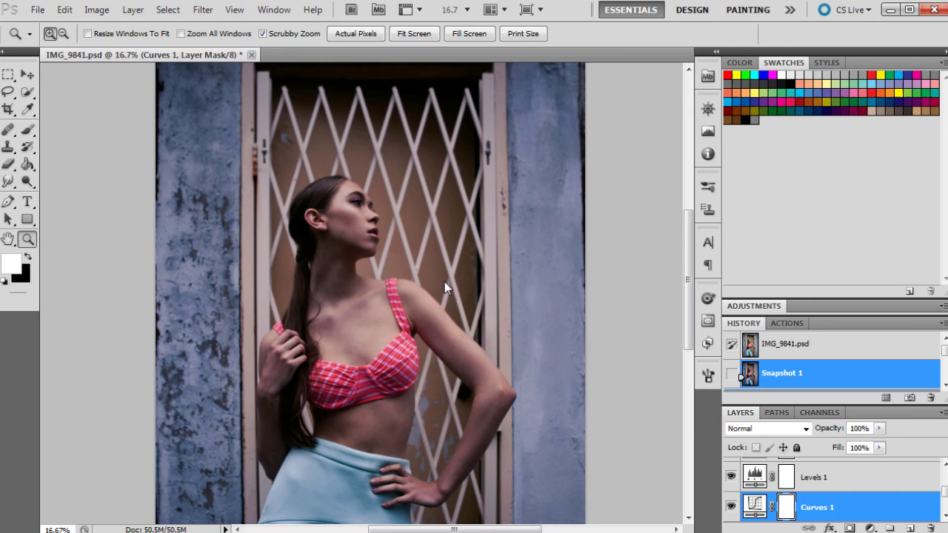
right_click(444, 285)
left_click(468, 363)
left_click(743, 430)
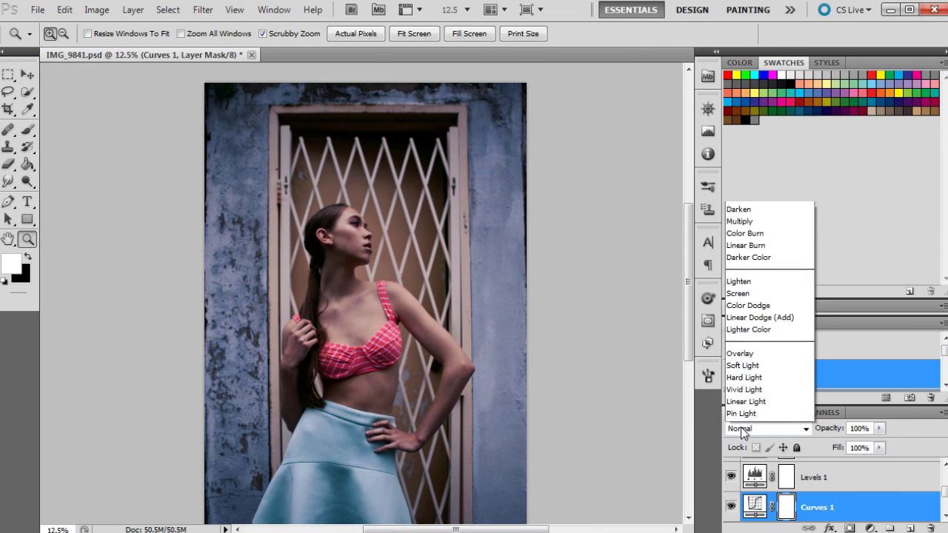
left_click(762, 432)
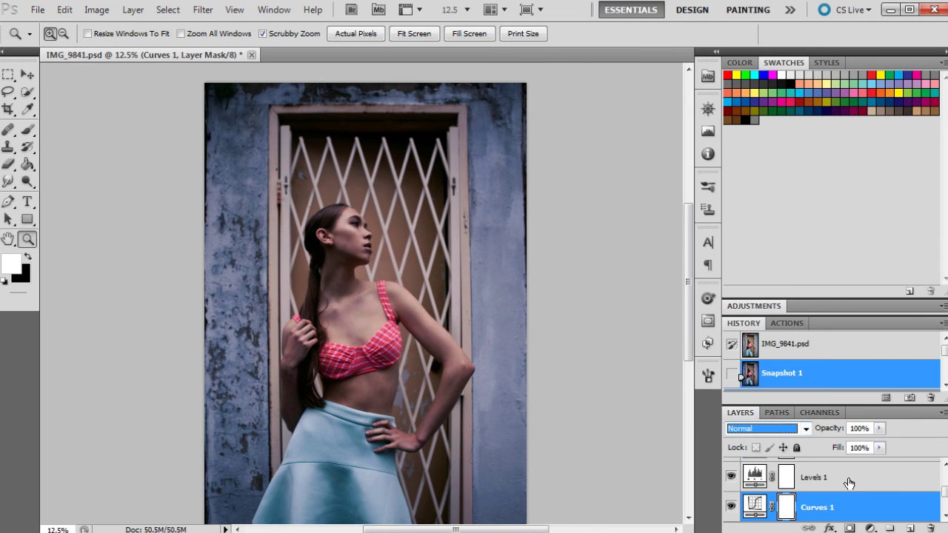
scroll(848, 483, "up", 3)
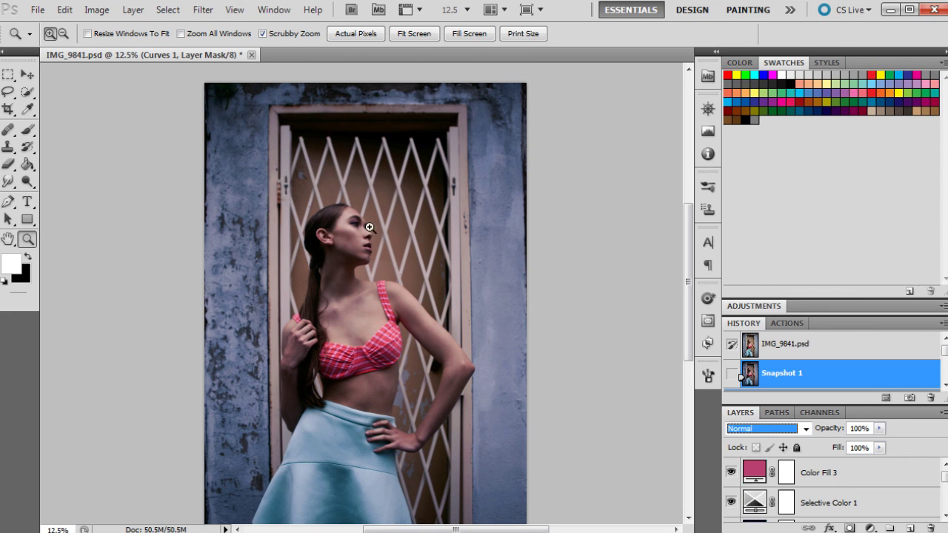
right_click(459, 262)
left_click(476, 344)
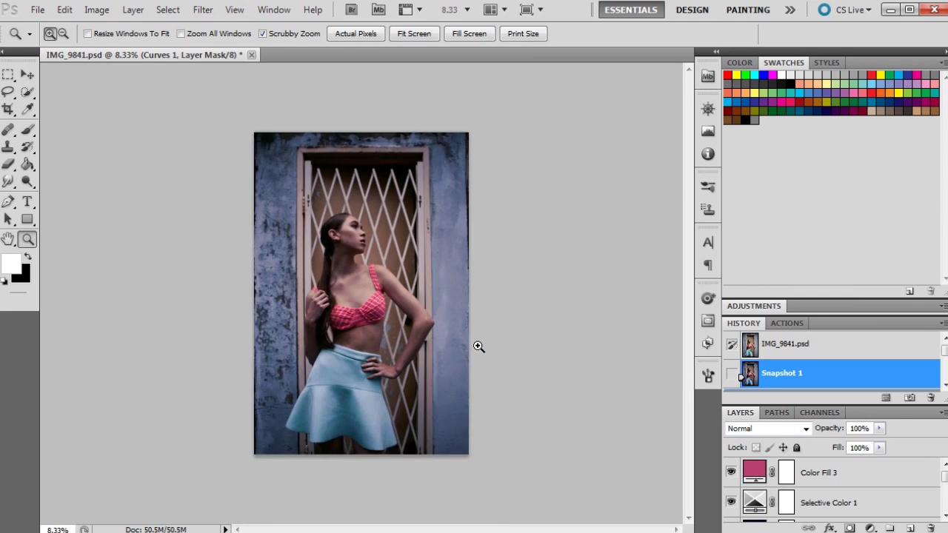